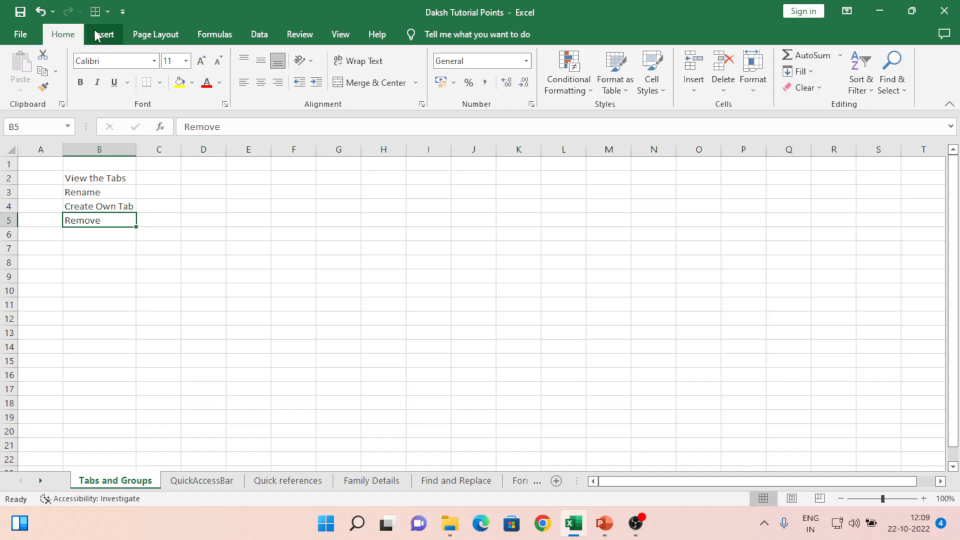
Look through the command groups on the Insert, Page Layout and Home ribbon tabs.
left_click(104, 35)
left_click(158, 34)
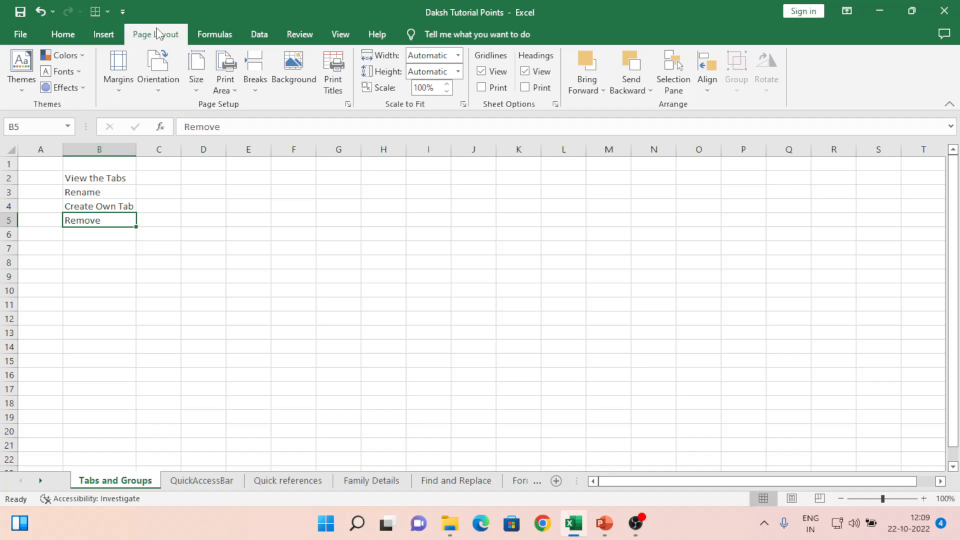
left_click(62, 35)
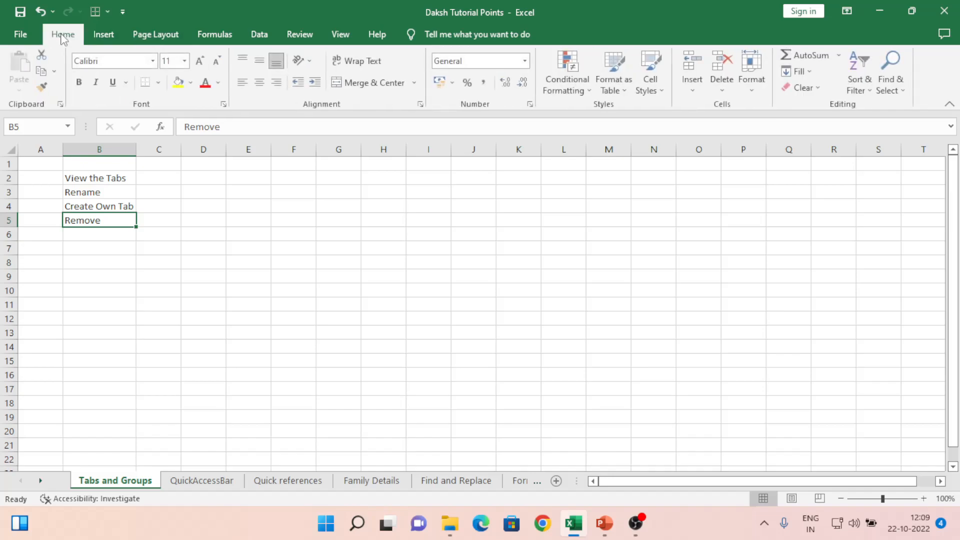
left_click(102, 39)
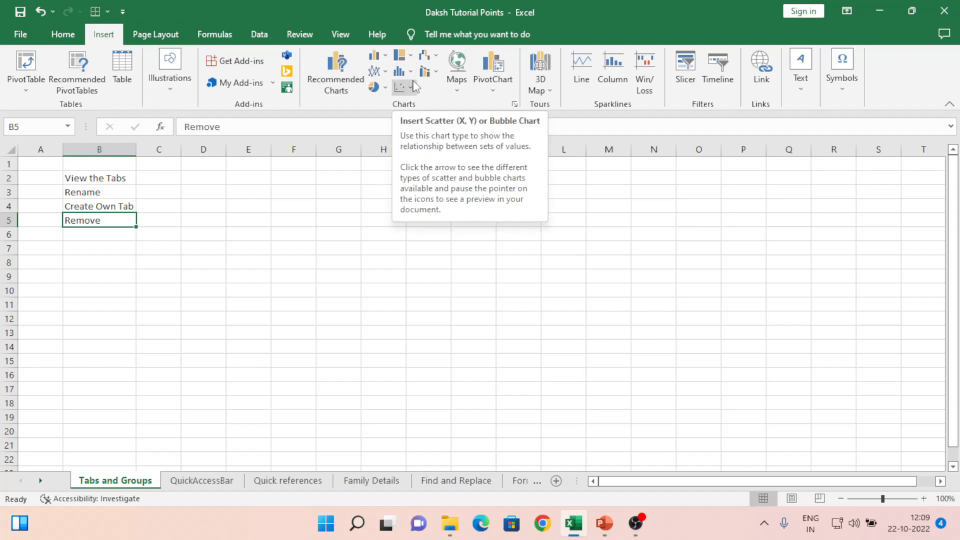
left_click(23, 35)
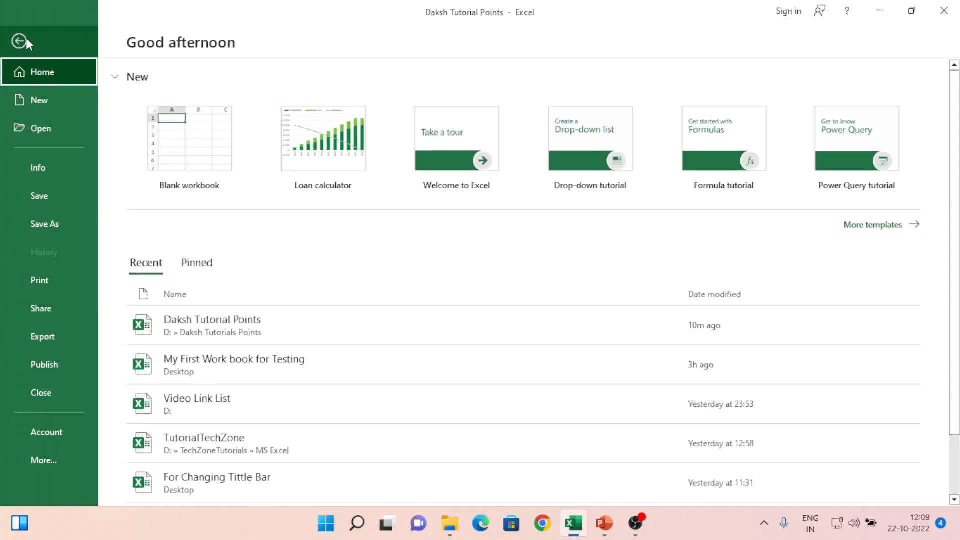
left_click(37, 460)
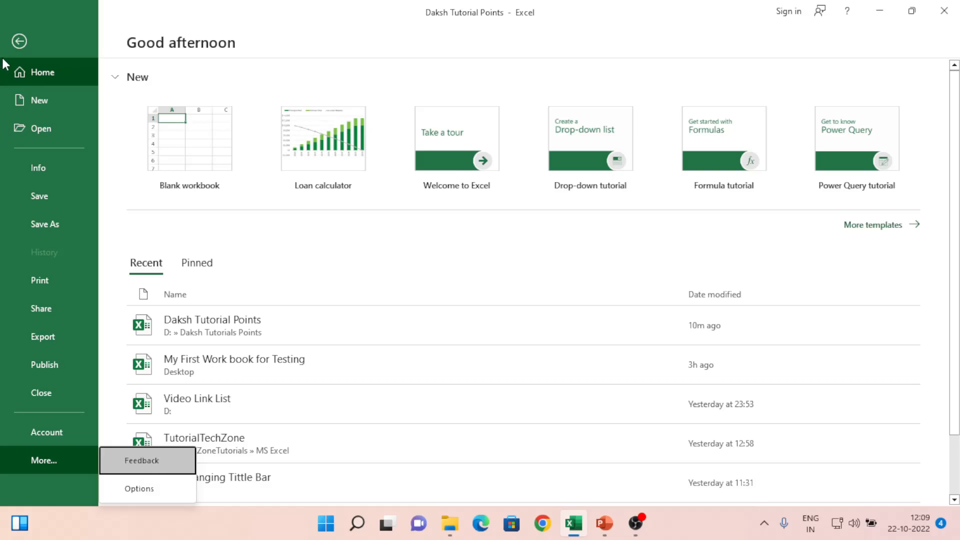
left_click(17, 42)
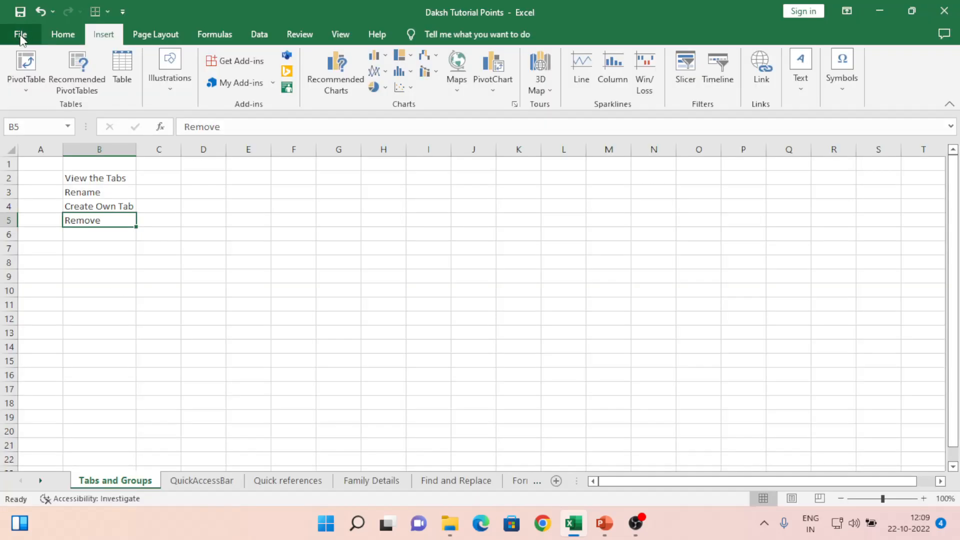
left_click(20, 35)
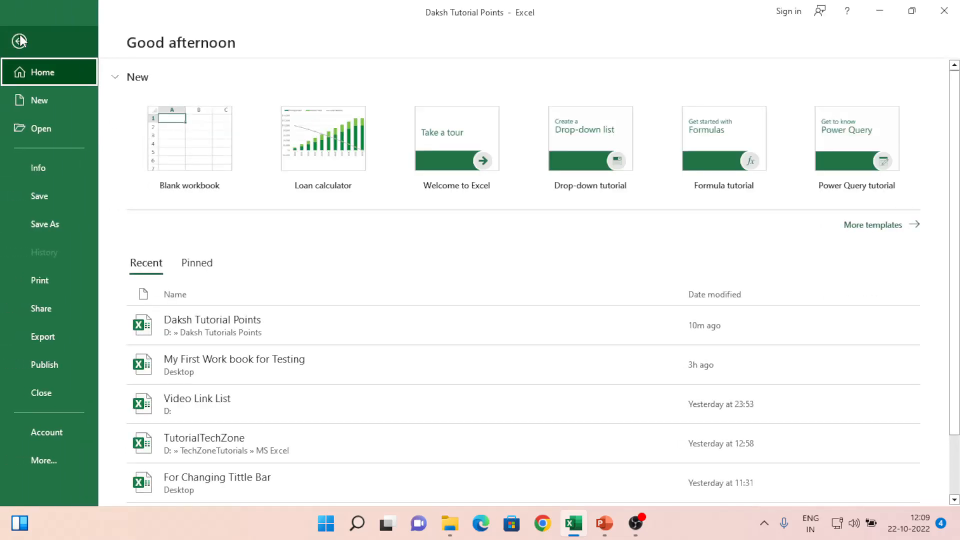
left_click(60, 473)
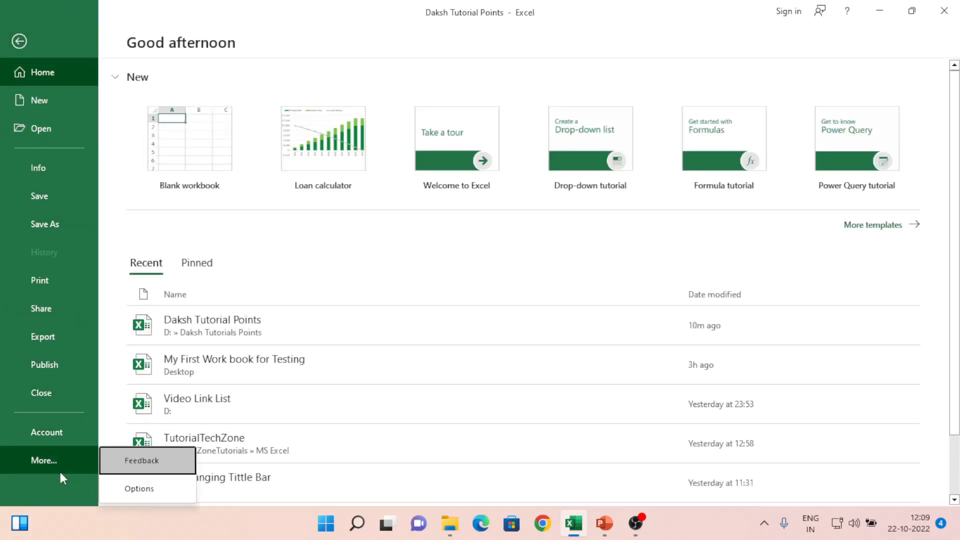
left_click(142, 485)
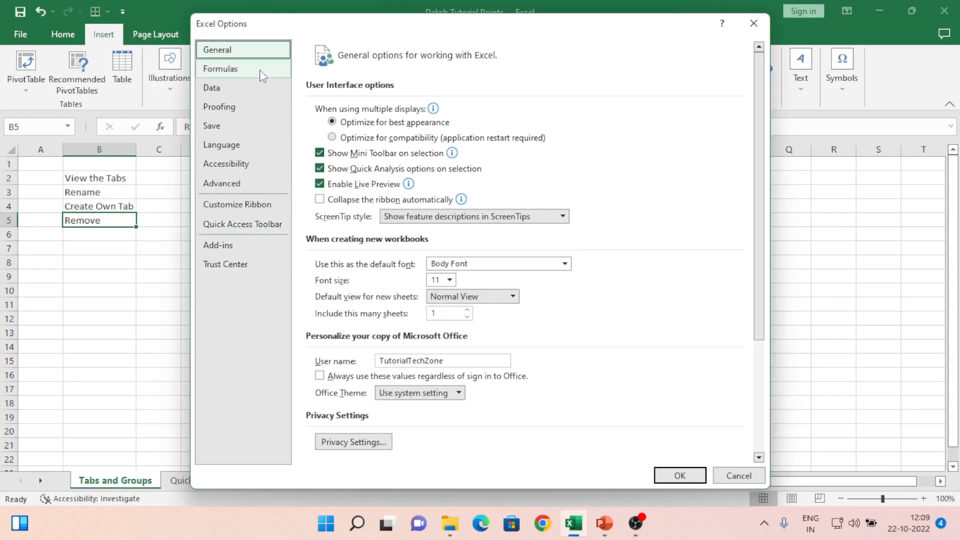
left_click(728, 476)
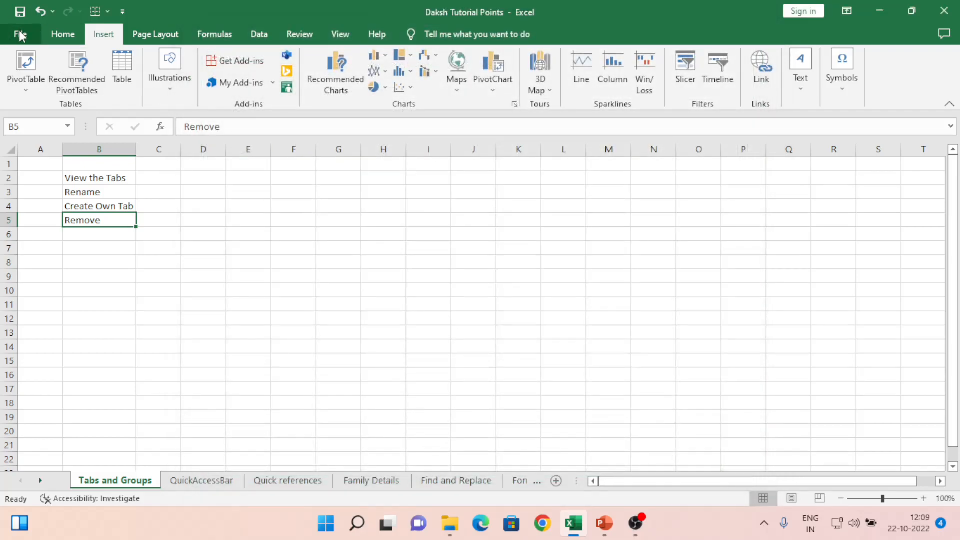
Examine the Home tab's groups in the ribbon customization settings and compare them with the actual ribbon.
left_click(21, 34)
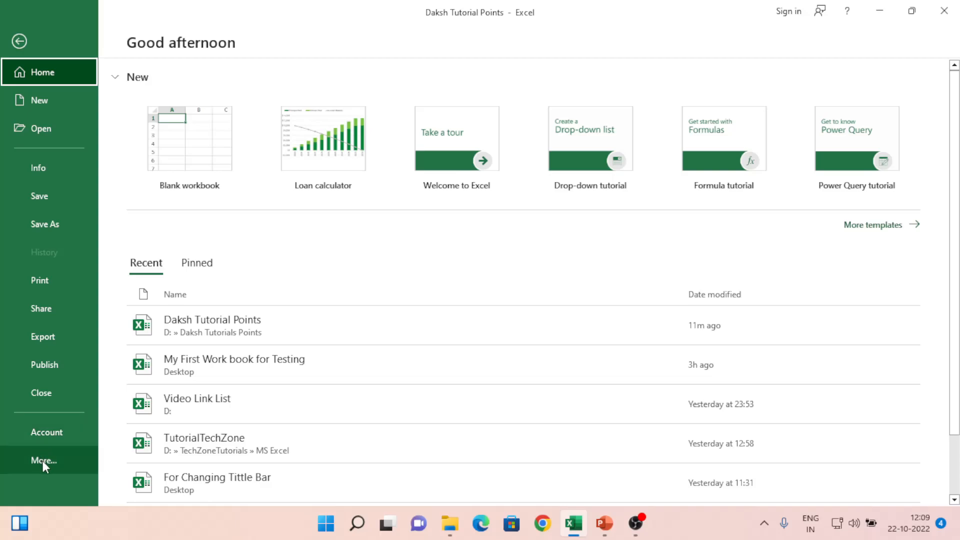
left_click(44, 461)
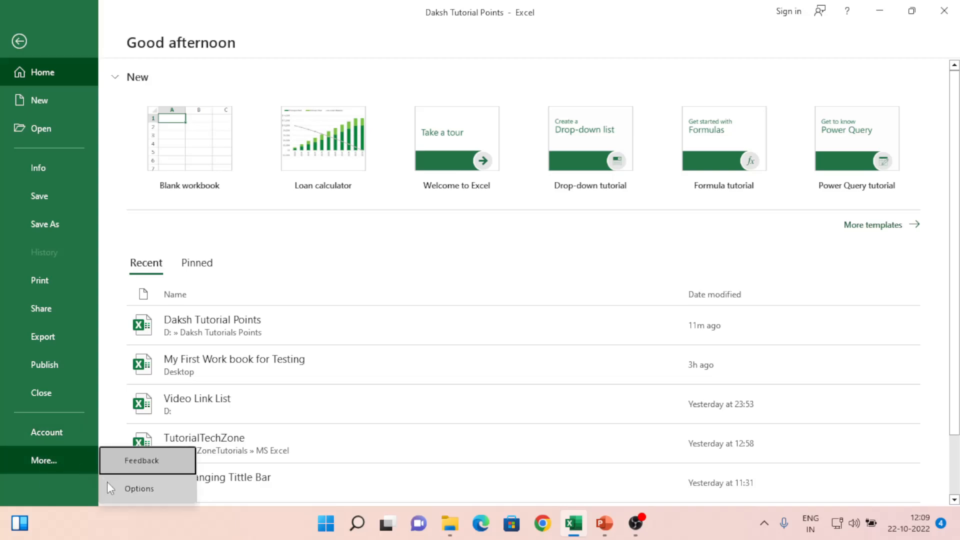
left_click(133, 497)
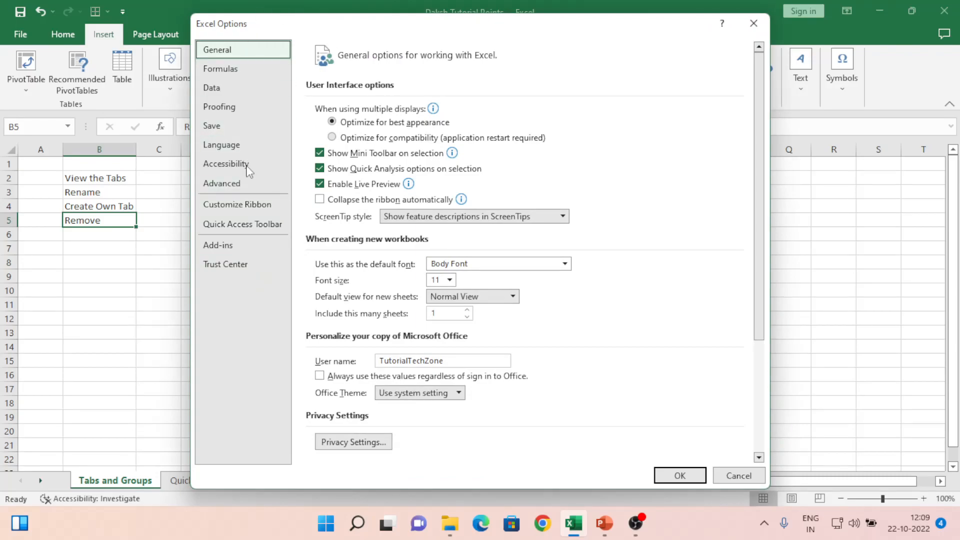
left_click(242, 205)
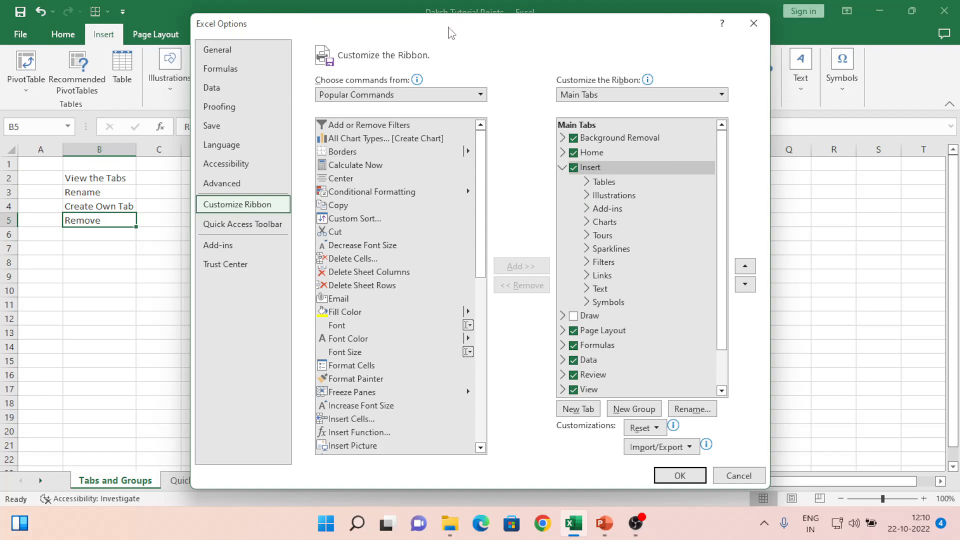
left_click_drag(452, 33, 576, 51)
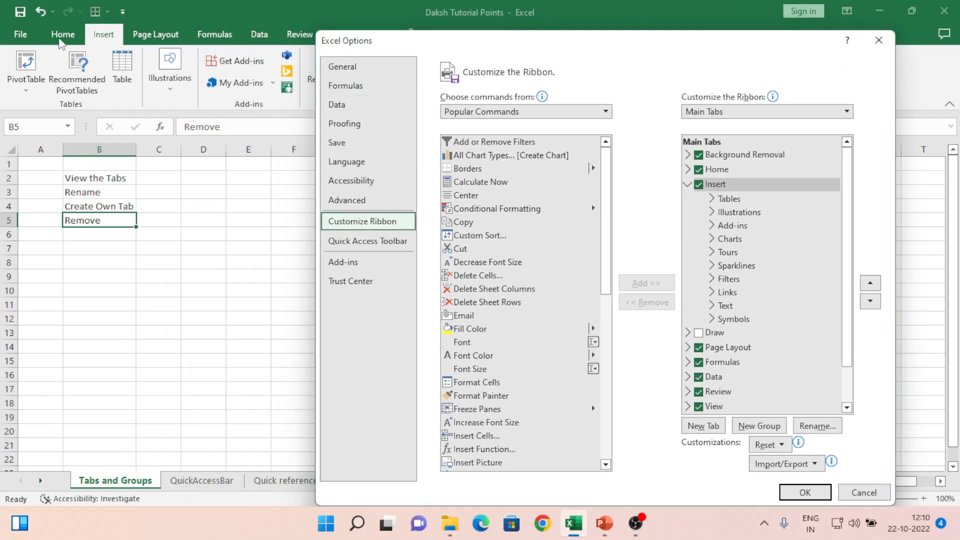
left_click(688, 170)
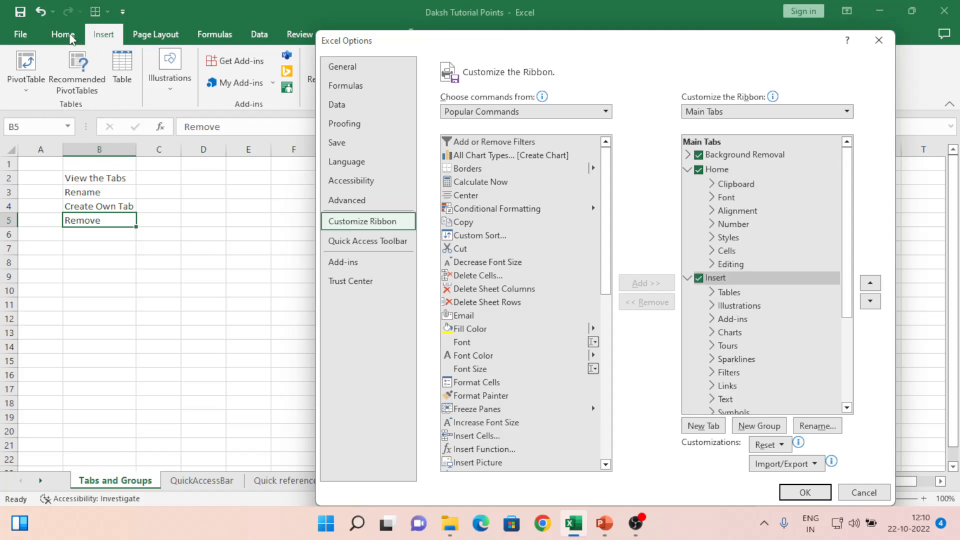
left_click(854, 496)
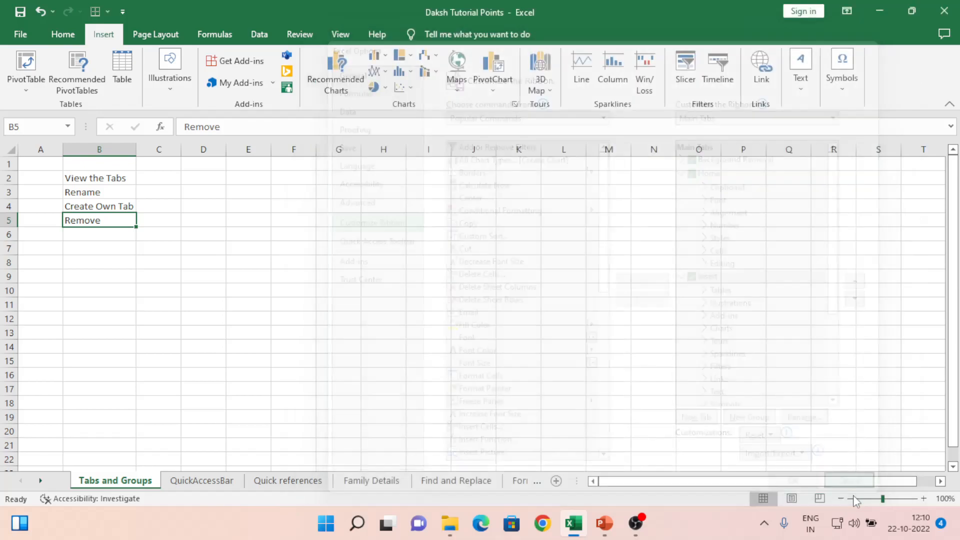
left_click(63, 34)
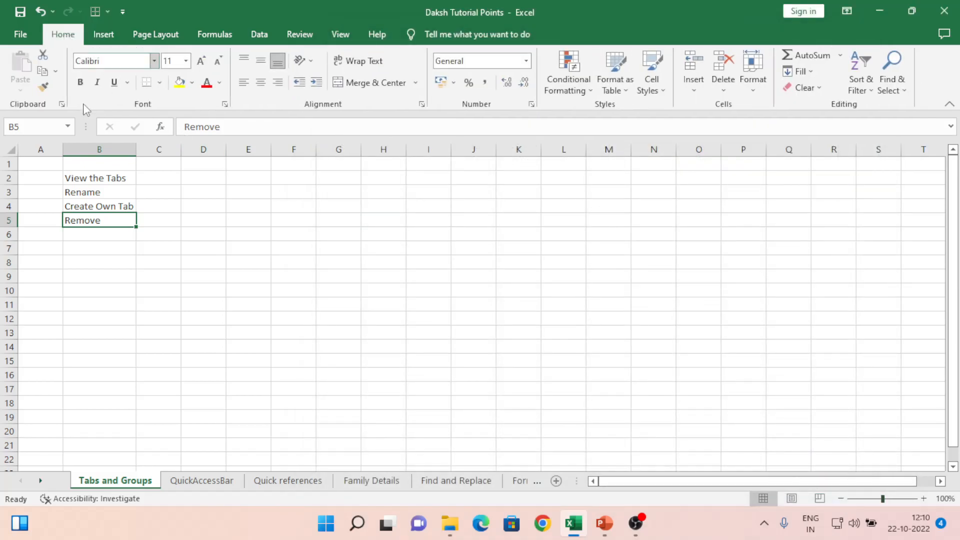
Rename the Home ribbon tab to Daksh in the ribbon customization settings and apply the change.
left_click(29, 40)
left_click(58, 461)
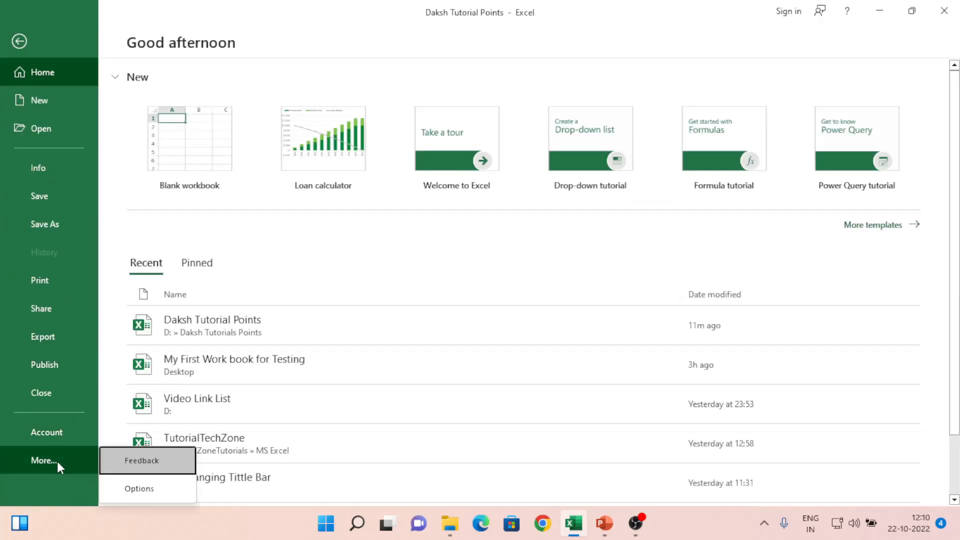
left_click(143, 490)
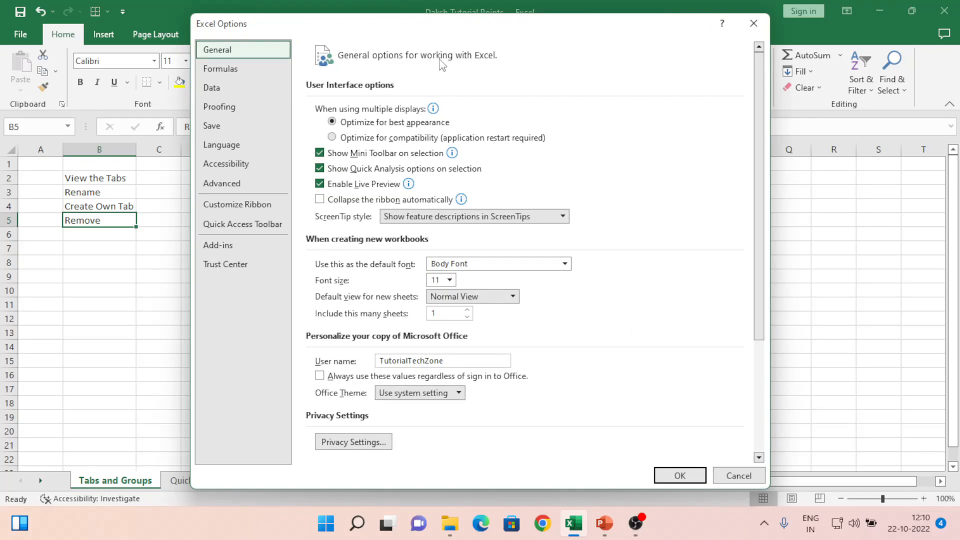
left_click(249, 205)
left_click_drag(540, 32, 554, 117)
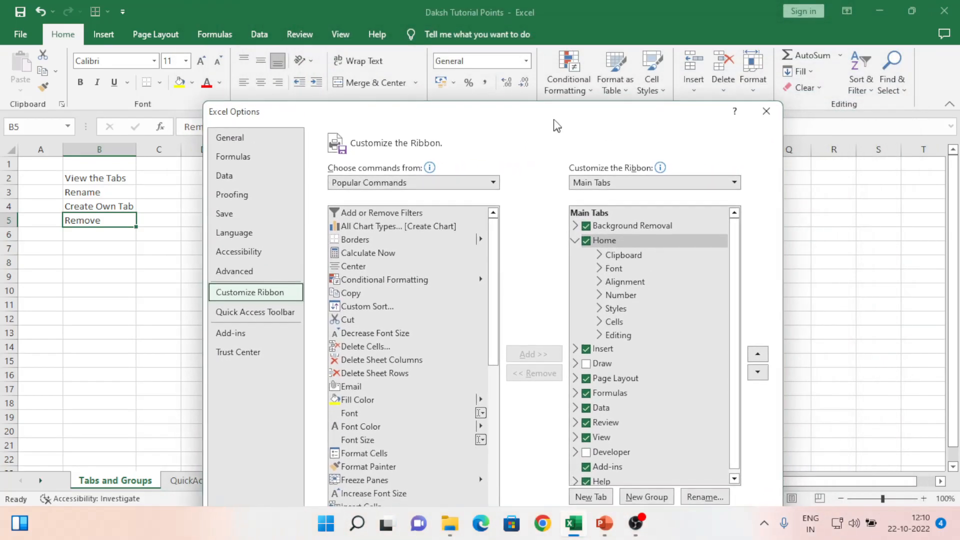
left_click(575, 239)
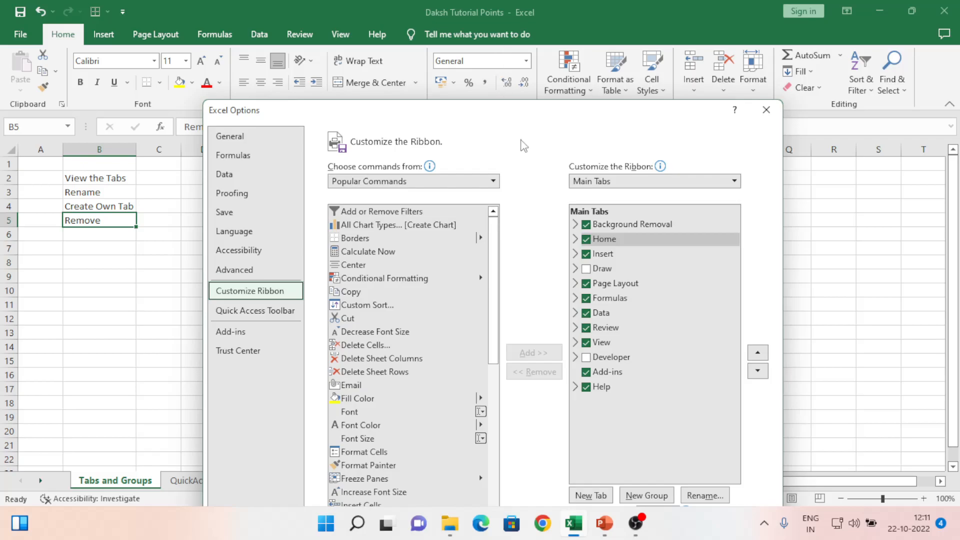
left_click_drag(522, 121, 510, 54)
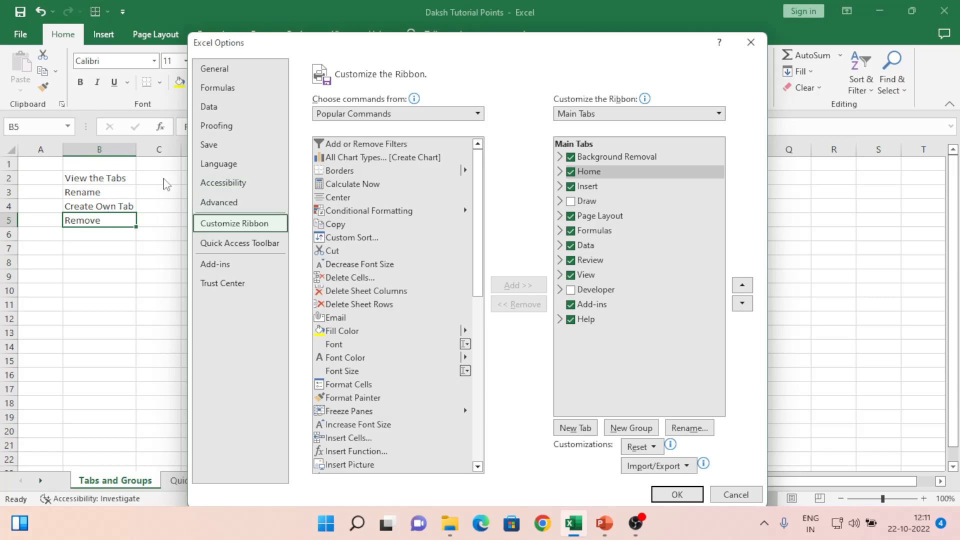
left_click(584, 173)
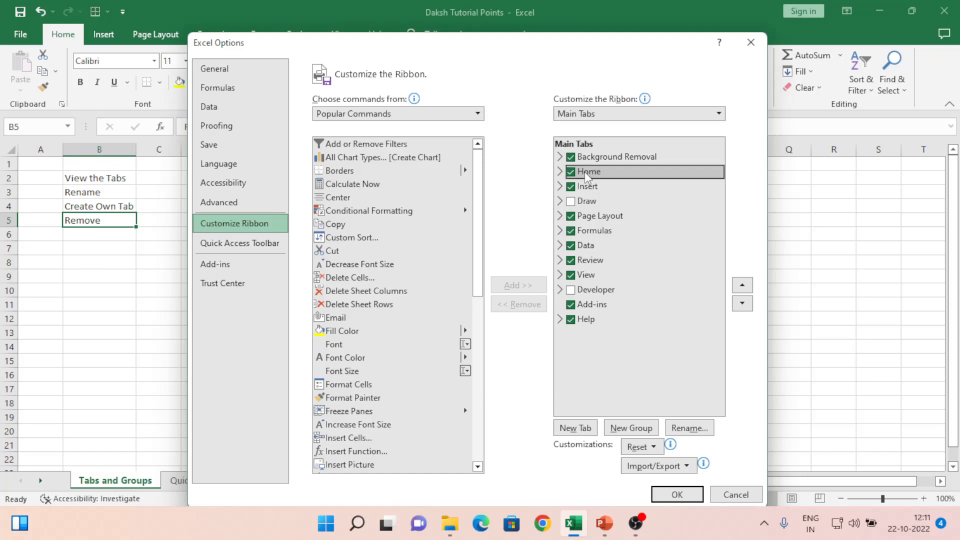
left_click(688, 429)
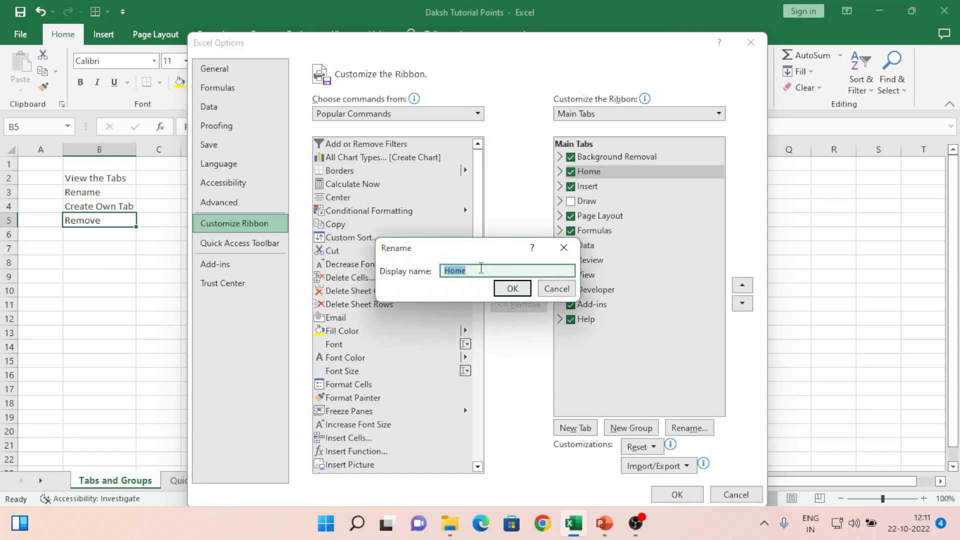
type("Daksh")
left_click(514, 289)
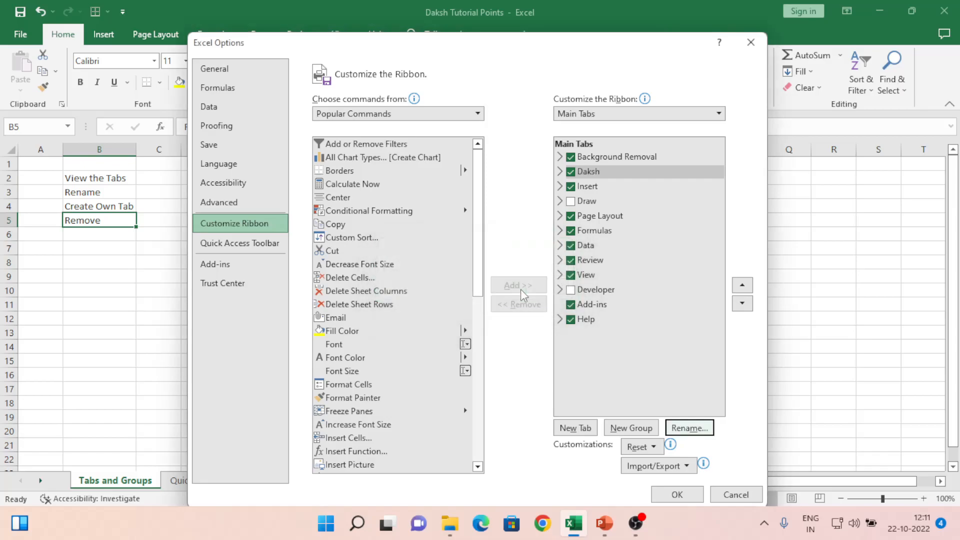
left_click(677, 495)
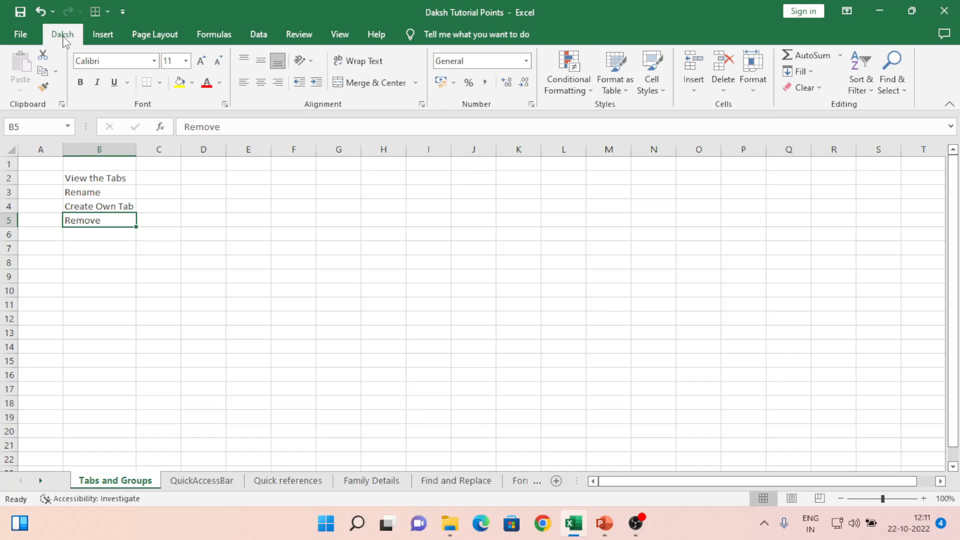
Reopen the ribbon customization settings and rename the Daksh tab back to Home.
left_click(20, 33)
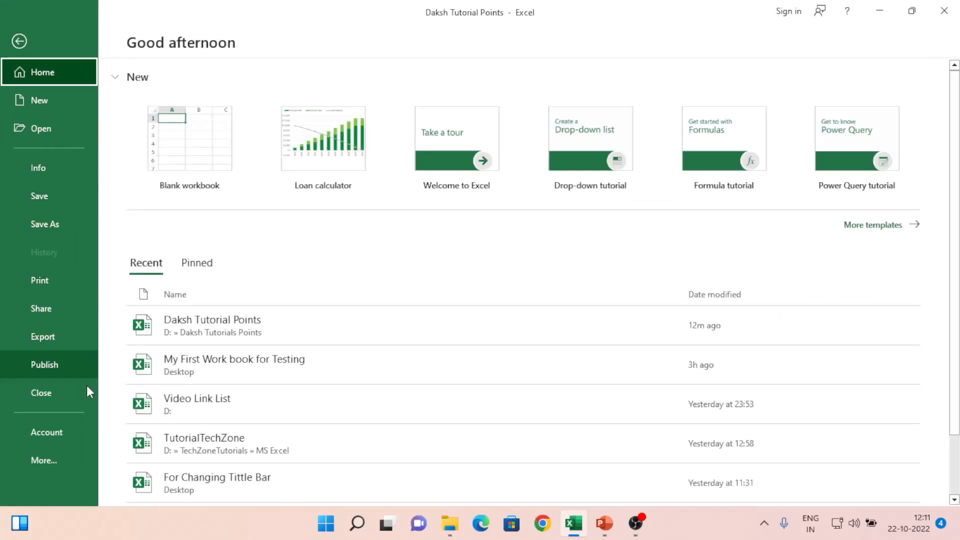
left_click(52, 458)
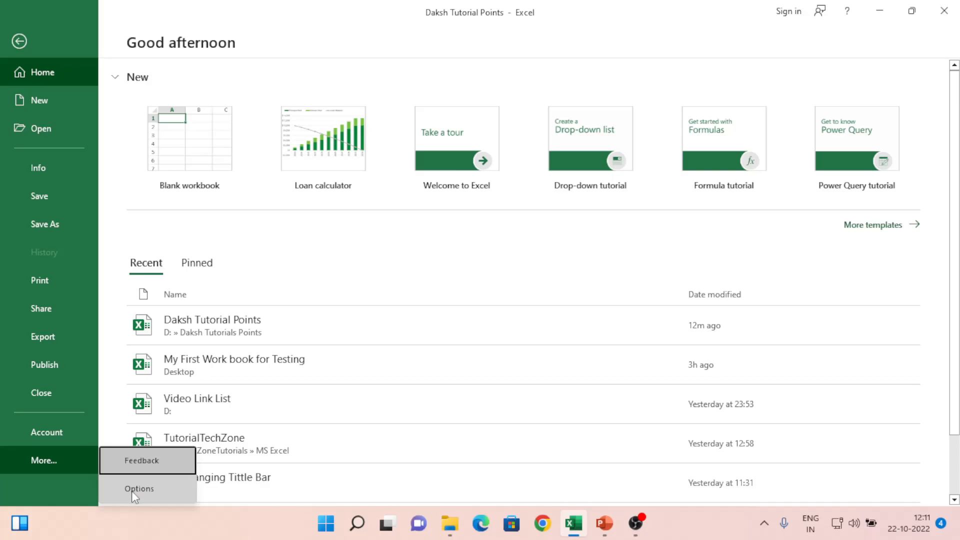
left_click(132, 489)
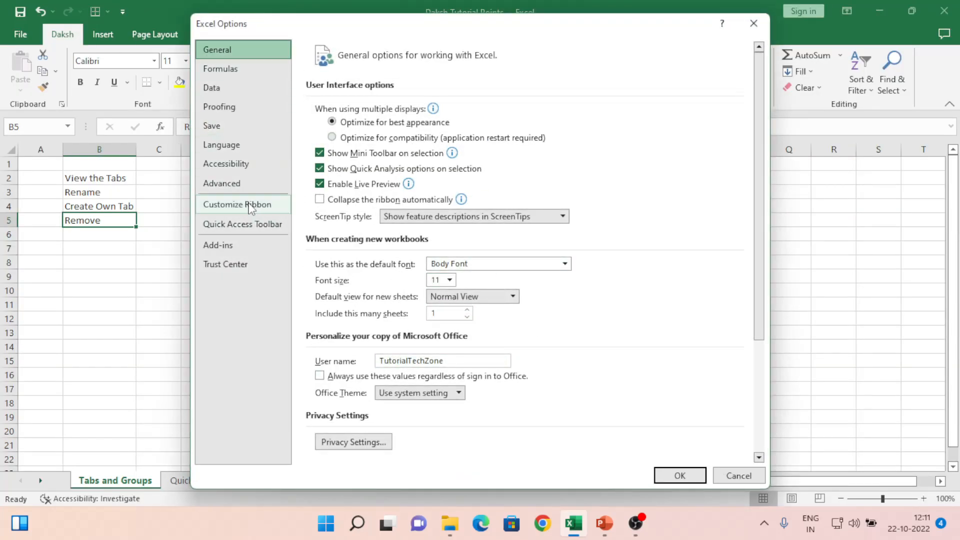
left_click(250, 205)
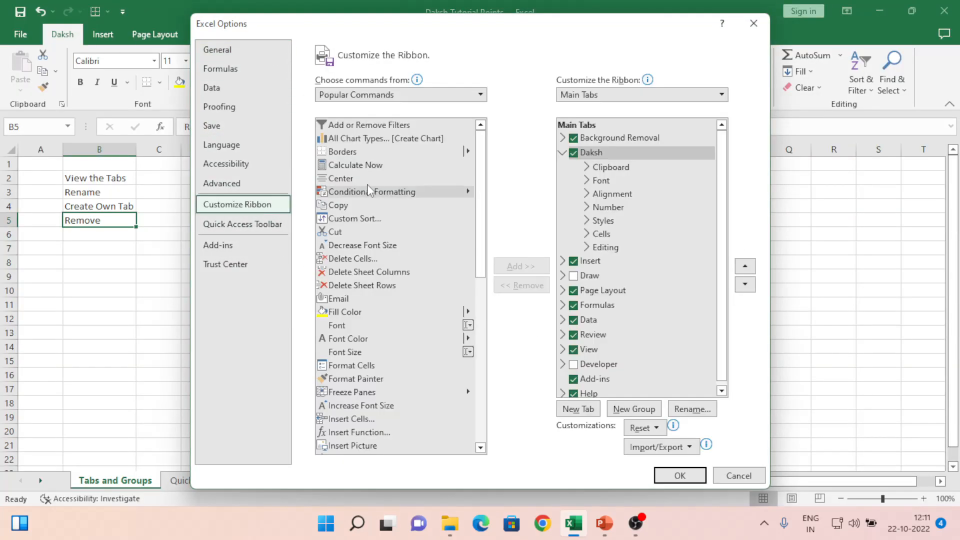
left_click(598, 154)
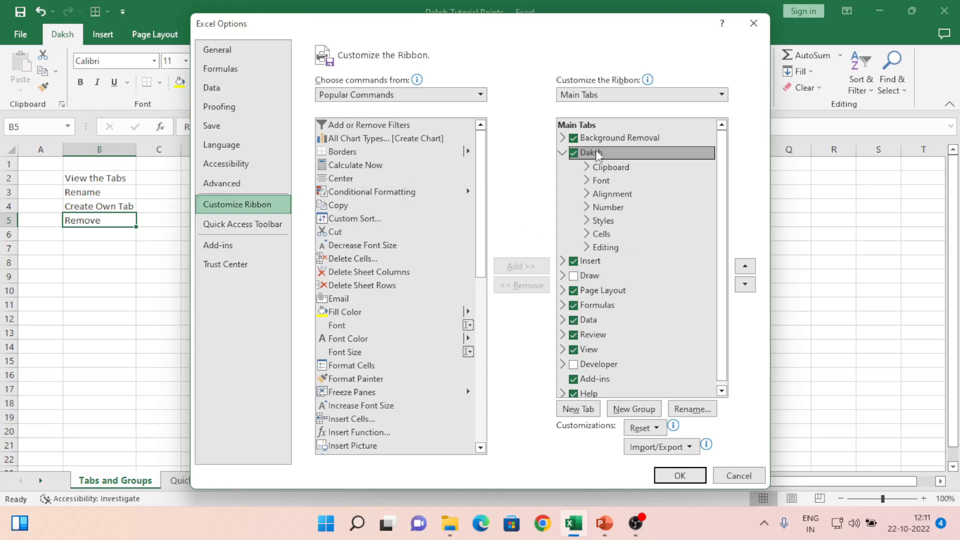
left_click(690, 409)
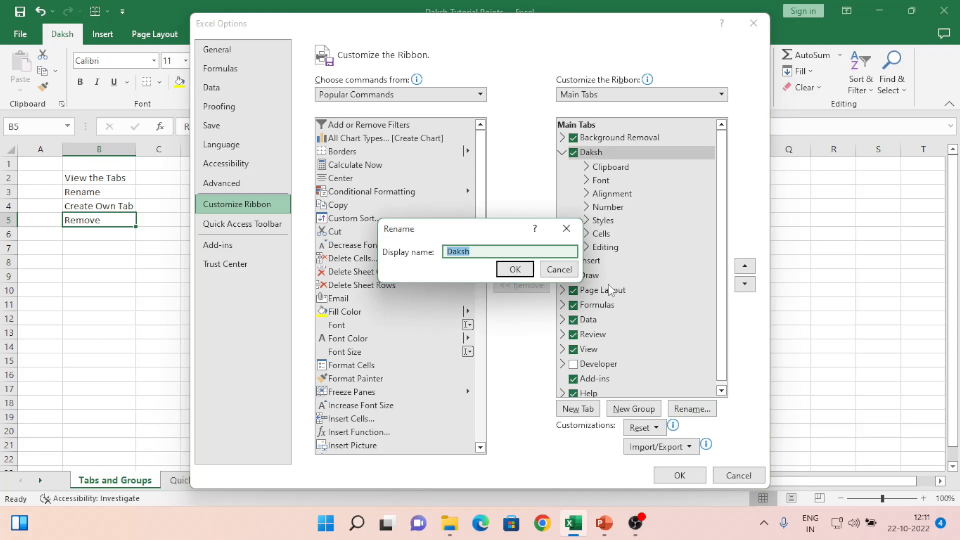
type("Home")
left_click(515, 270)
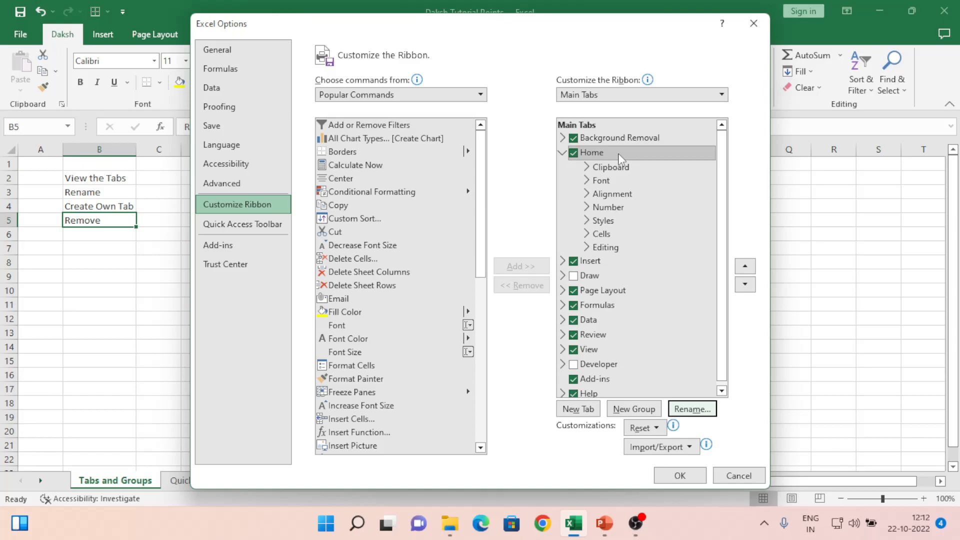
Create a custom ribbon tab named Family after Home, apply the ribbon changes and show the Family tab.
left_click(584, 412)
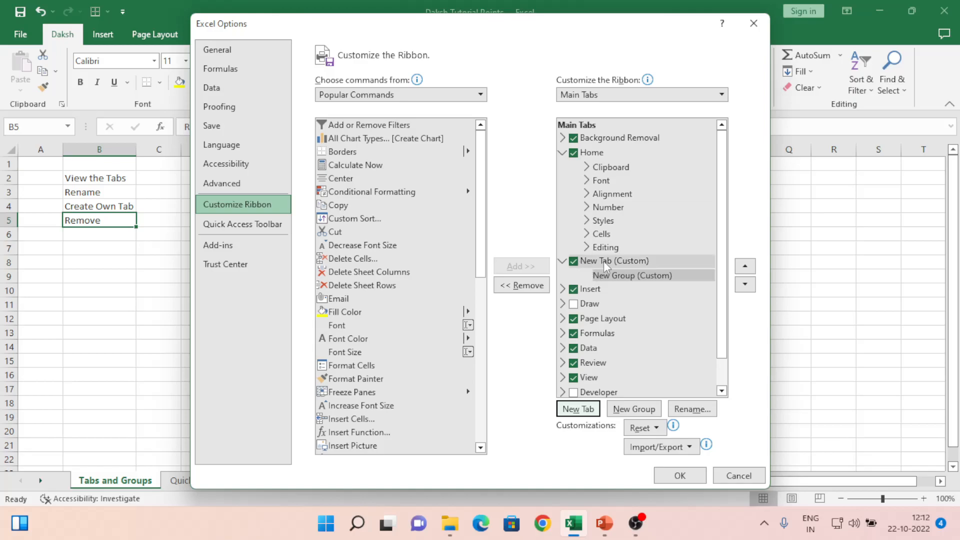
left_click(617, 263)
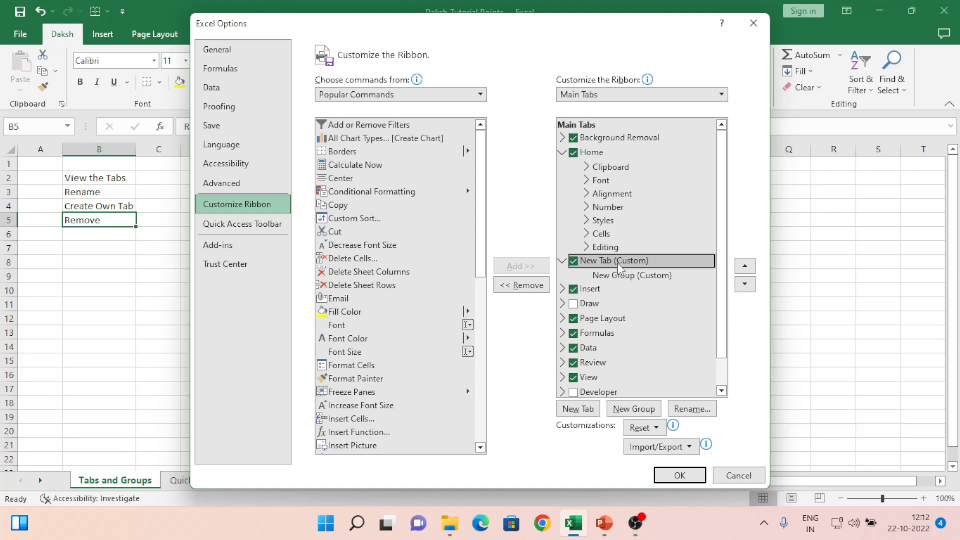
left_click(693, 409)
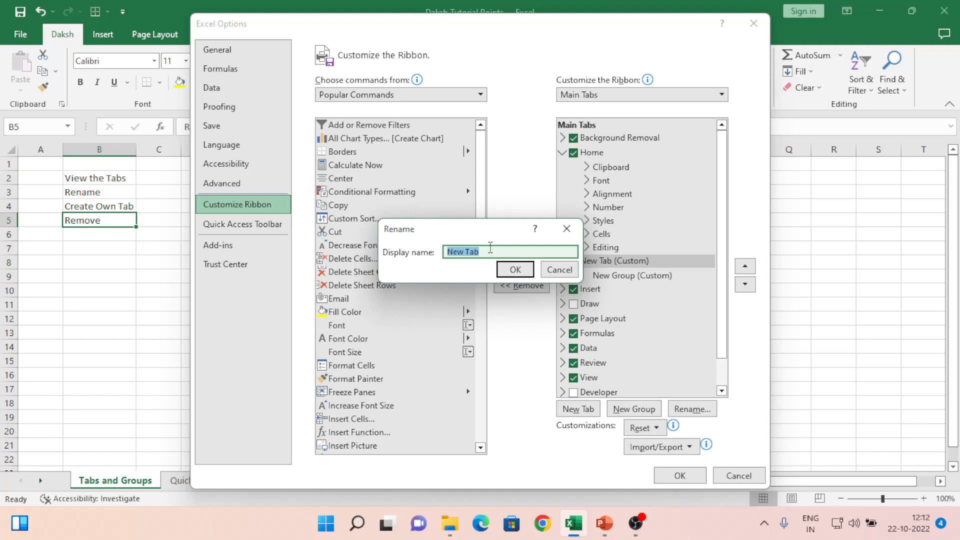
type("Cop")
left_click(507, 272)
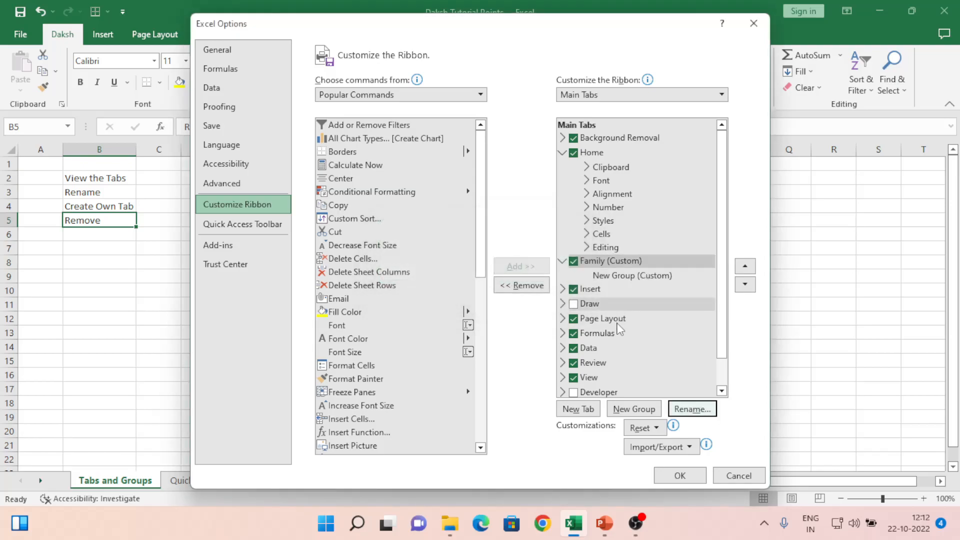
left_click(681, 476)
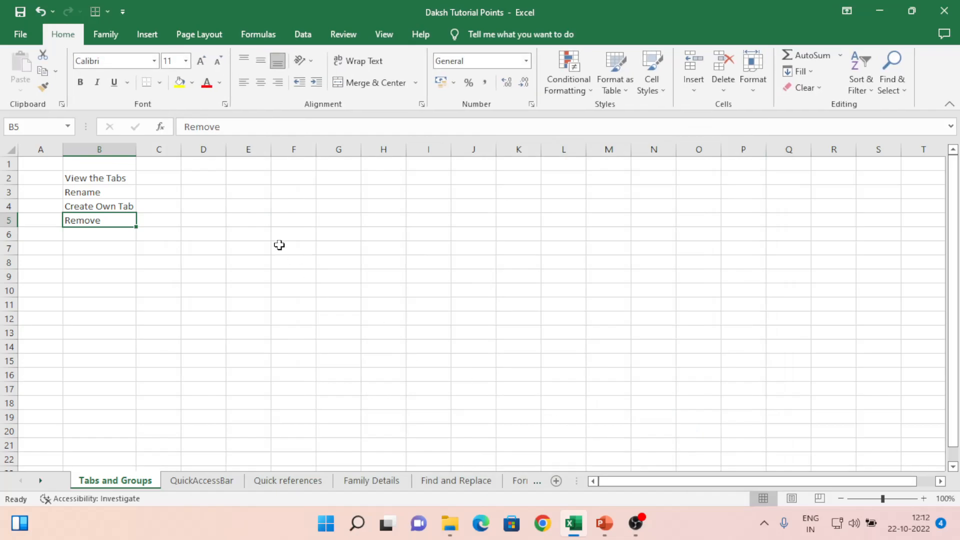
left_click(105, 39)
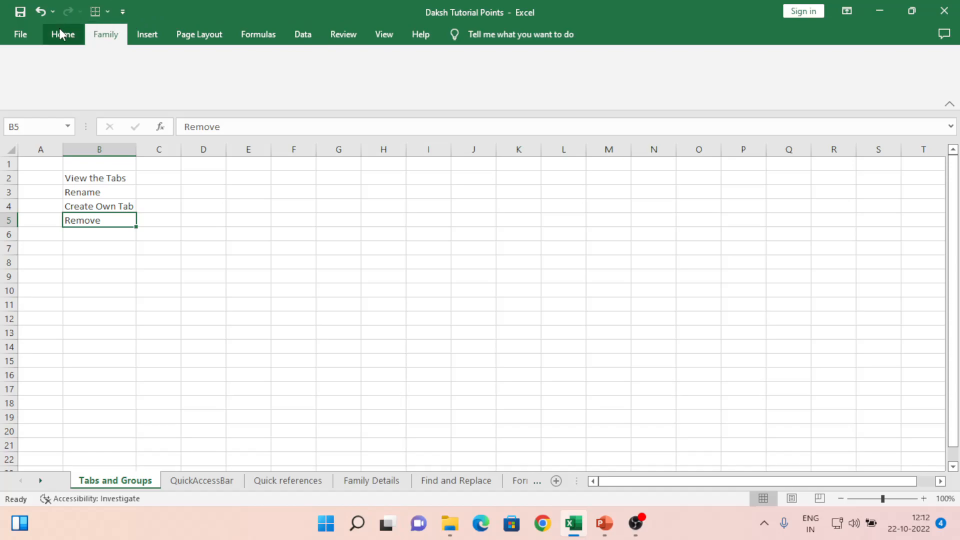
Reopen the ribbon customization settings and rename the Family tab's new group to Example Group with the blue flag symbol.
left_click(29, 31)
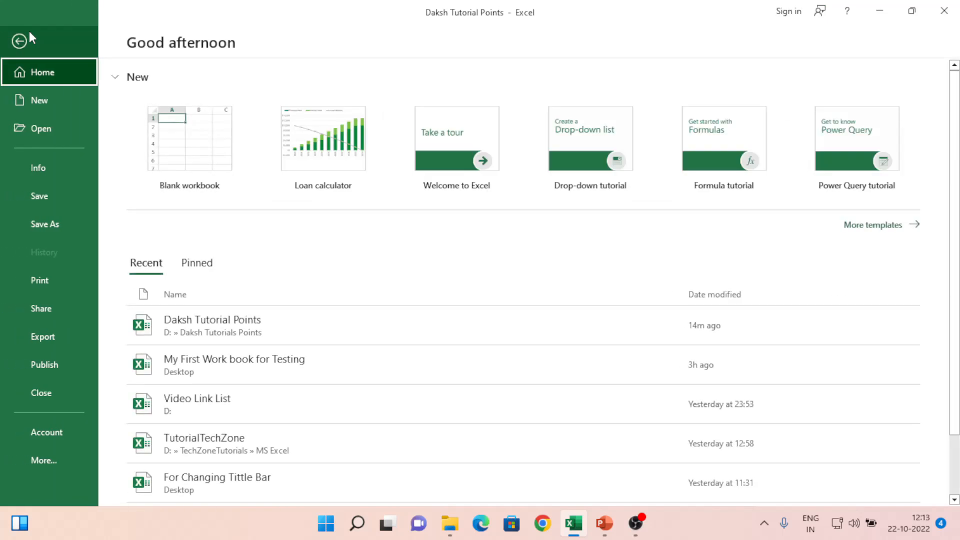
left_click(67, 460)
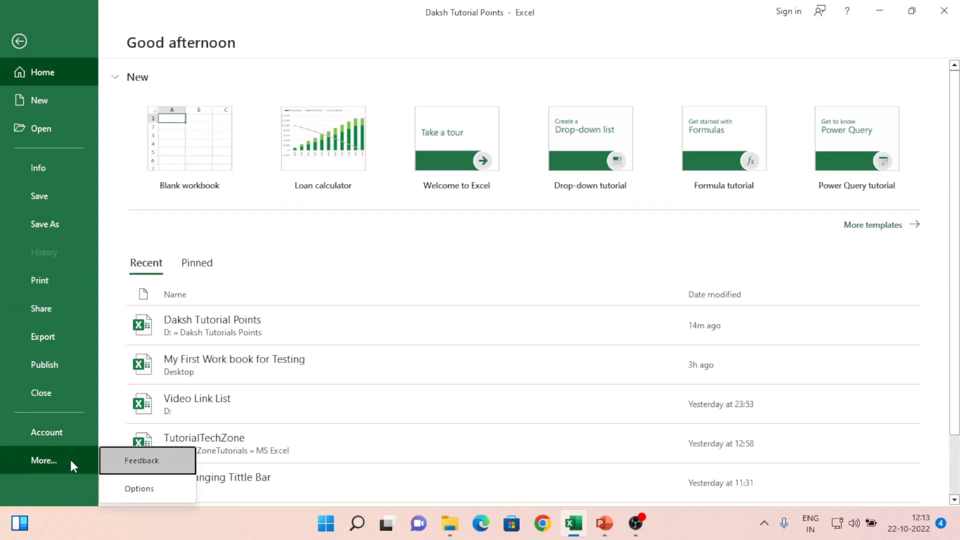
left_click(133, 487)
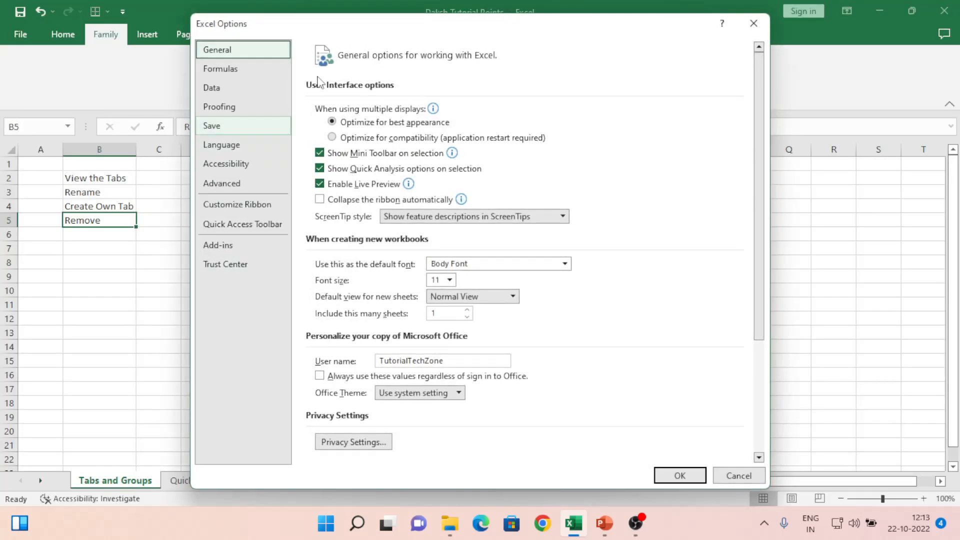
left_click(244, 209)
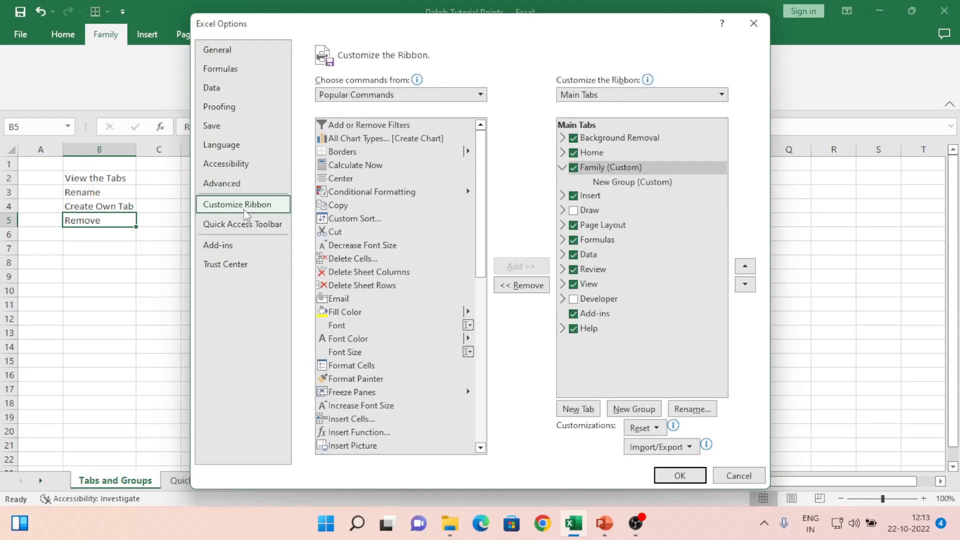
left_click(614, 175)
left_click(625, 184)
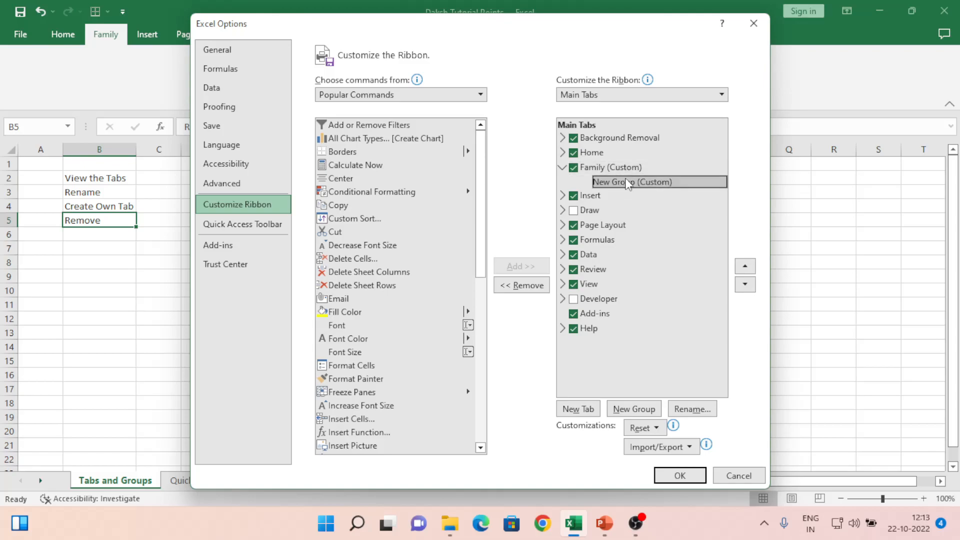
left_click(689, 411)
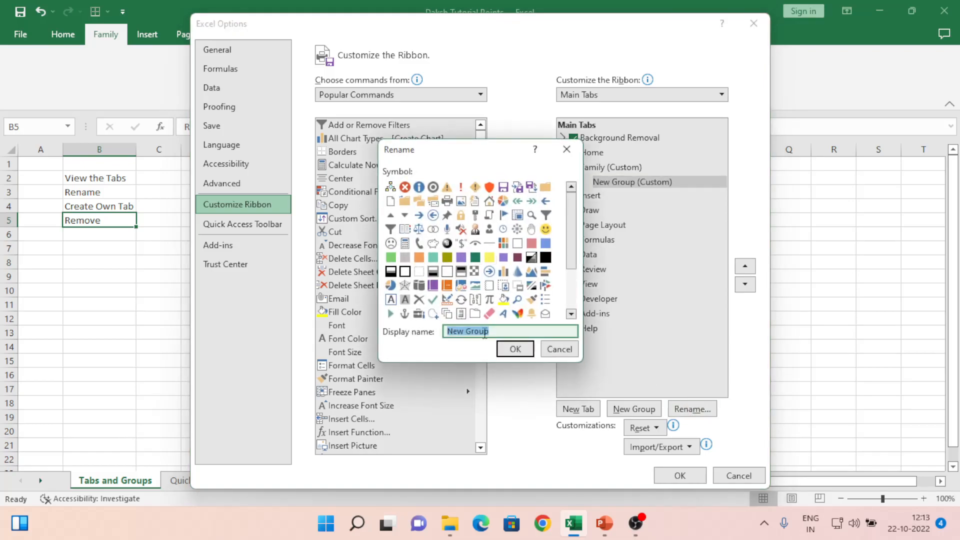
type("Exampl")
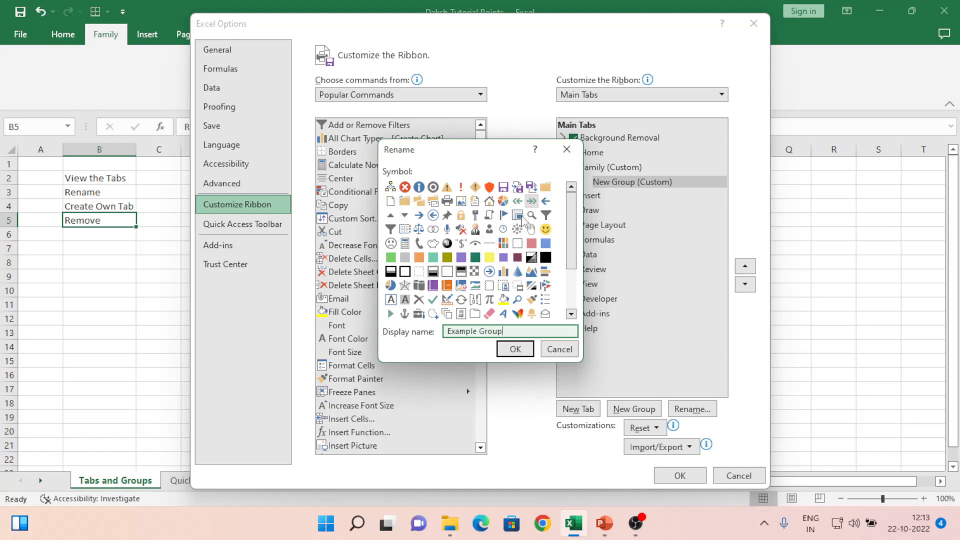
left_click(503, 215)
left_click(516, 353)
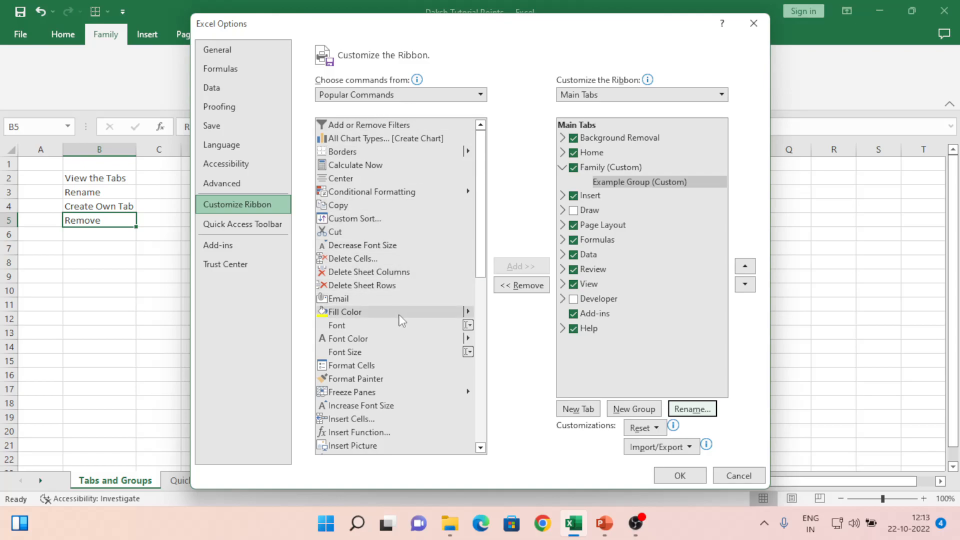
Add Calculate Now, Borders, Fill Color, Font Size and Increase Font Size to Example Group and apply the ribbon changes.
left_click(360, 209)
left_click(359, 165)
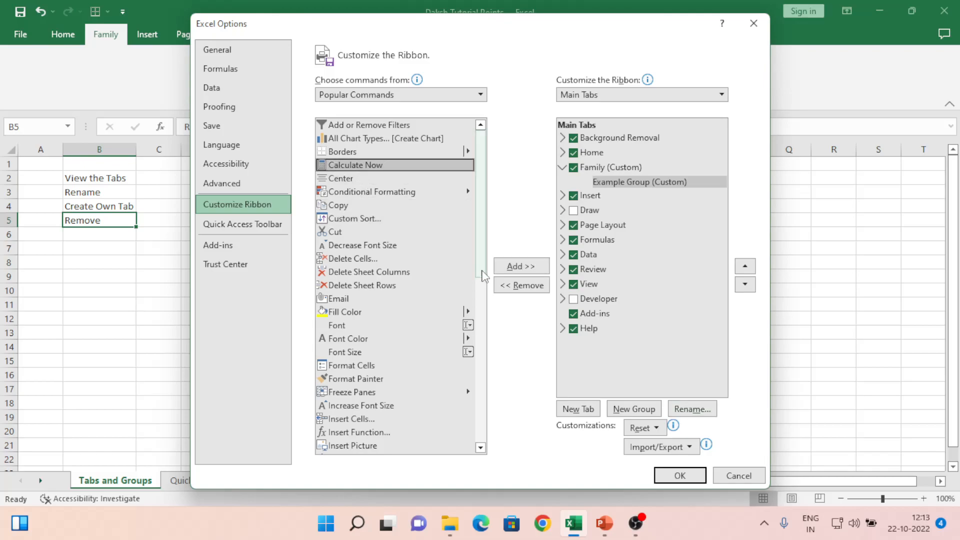
left_click(517, 268)
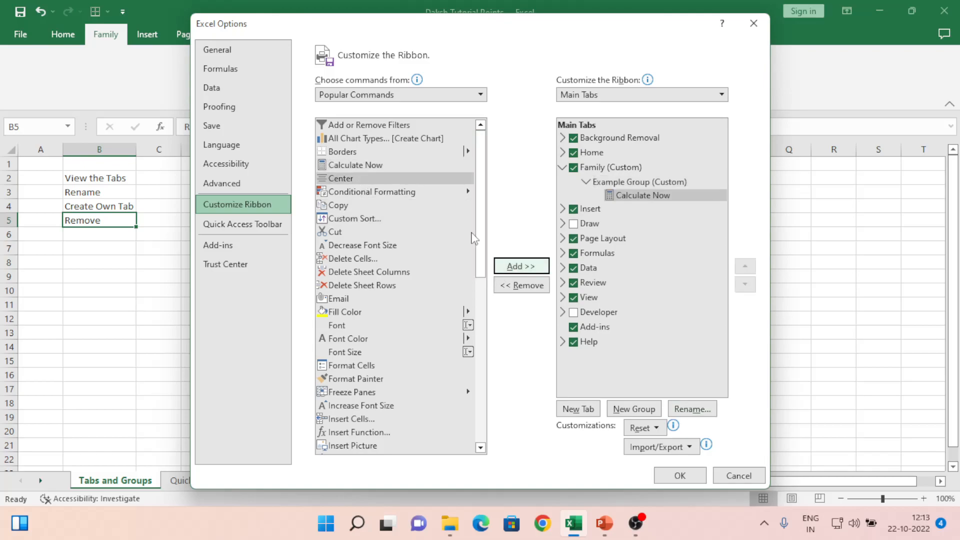
left_click(338, 152)
left_click(518, 269)
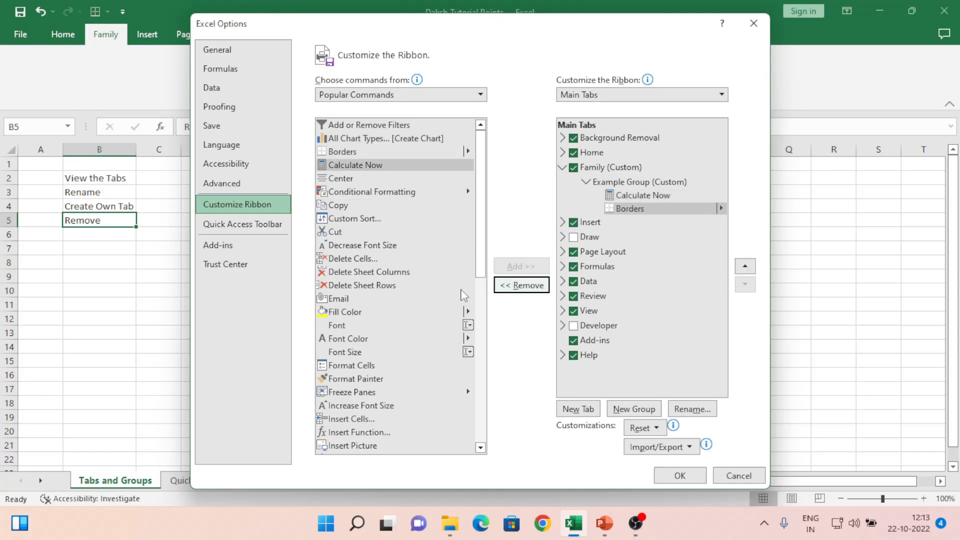
left_click(383, 312)
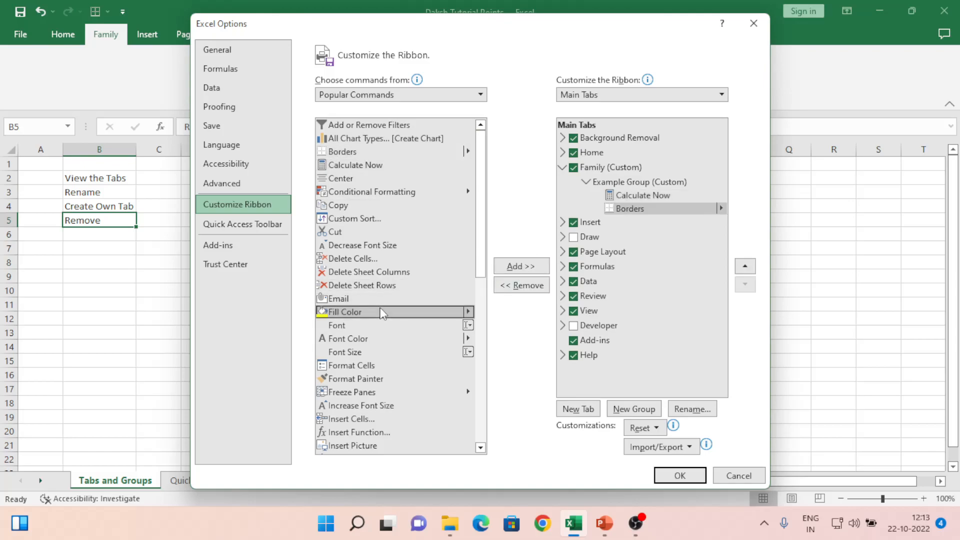
left_click(529, 267)
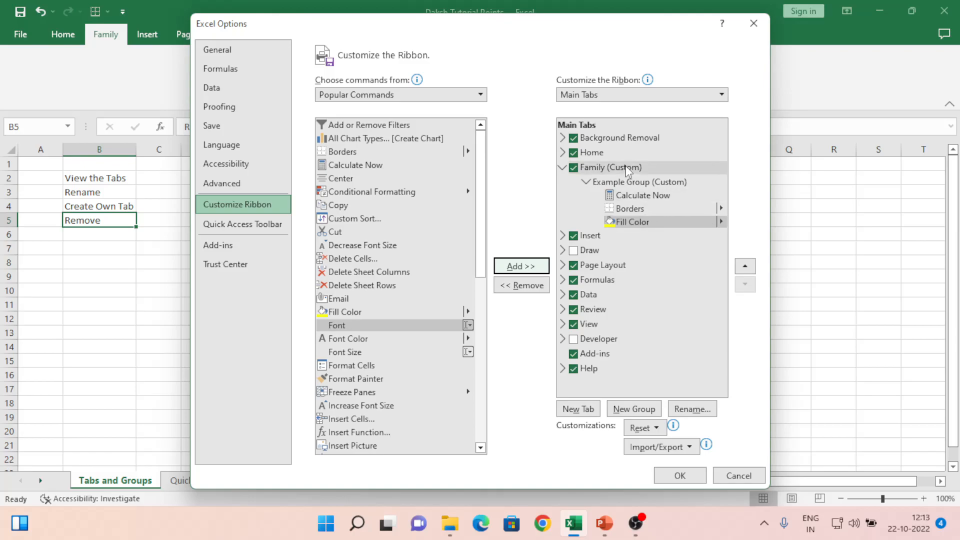
left_click(337, 353)
left_click(523, 268)
left_click(371, 406)
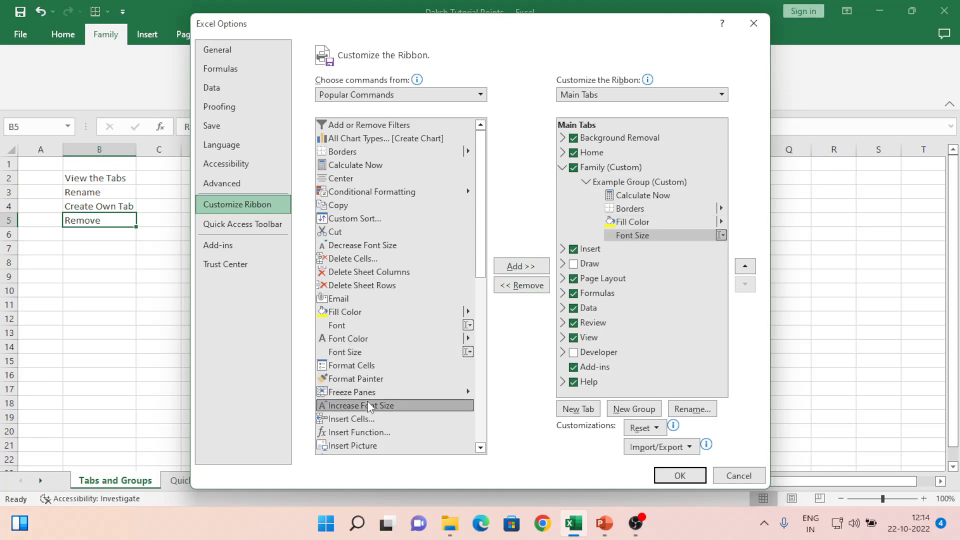
left_click(522, 270)
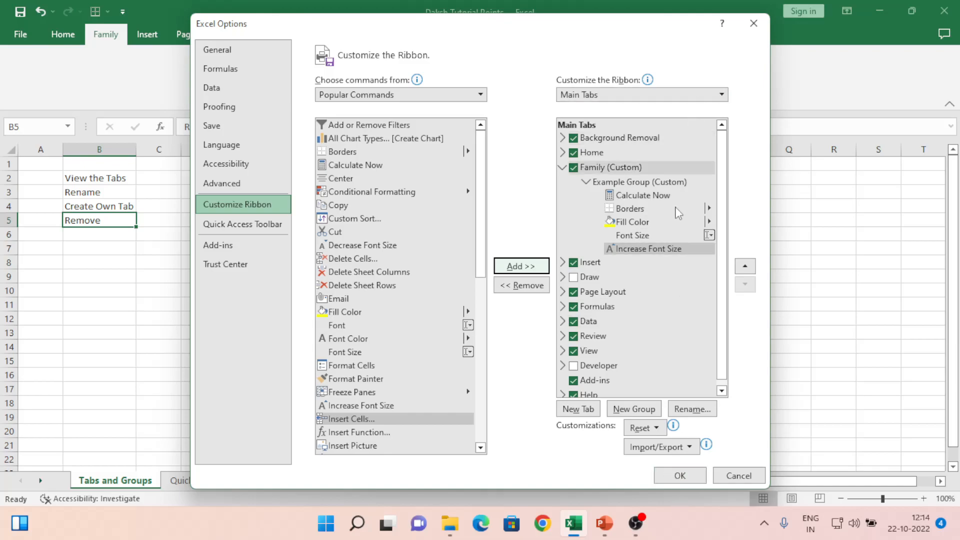
left_click(681, 475)
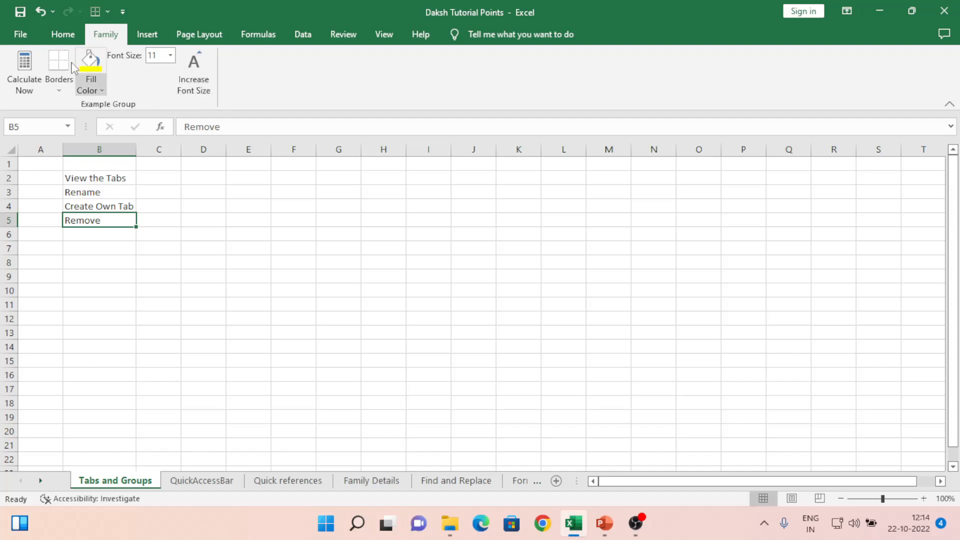
Reopen the ribbon customization settings and add another group to the Family tab, named Second Group with a multicolored symbol.
left_click(22, 34)
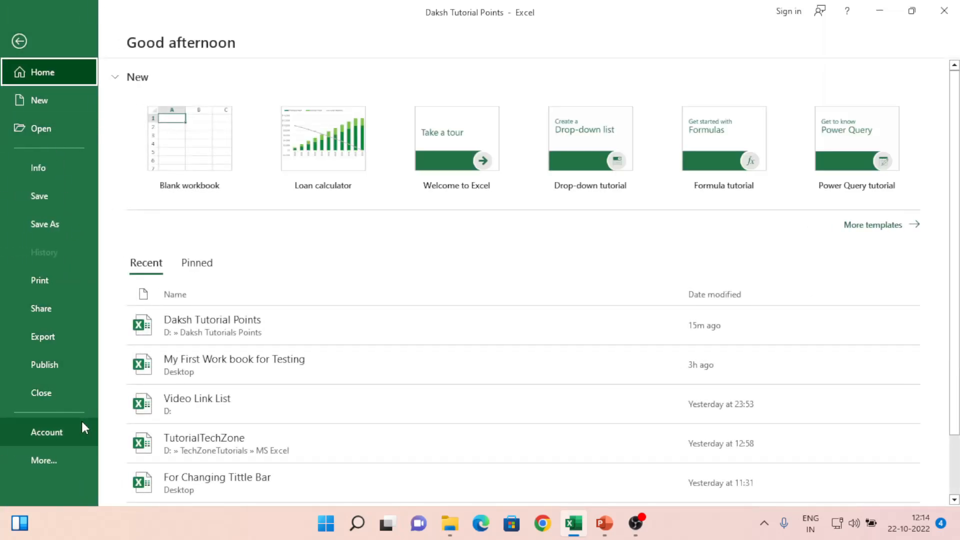
left_click(54, 454)
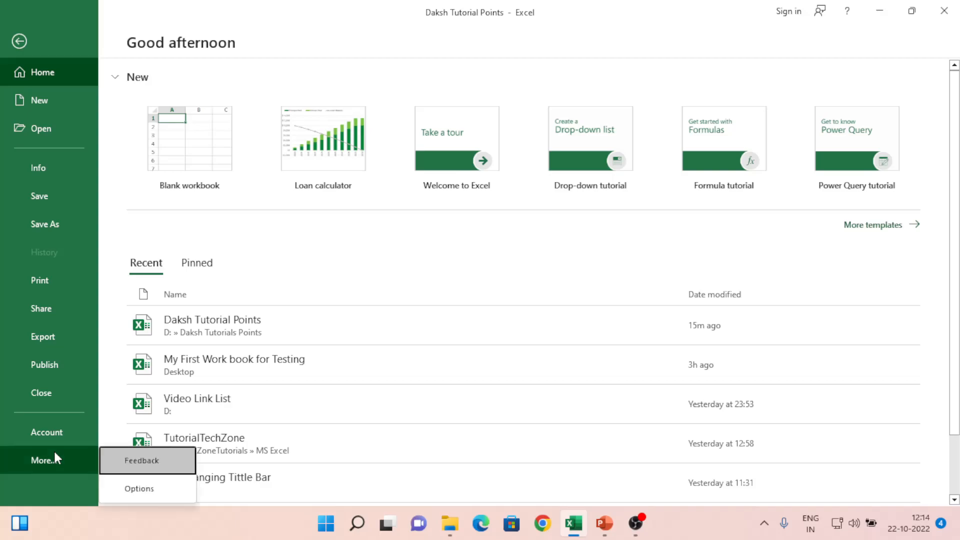
left_click(134, 489)
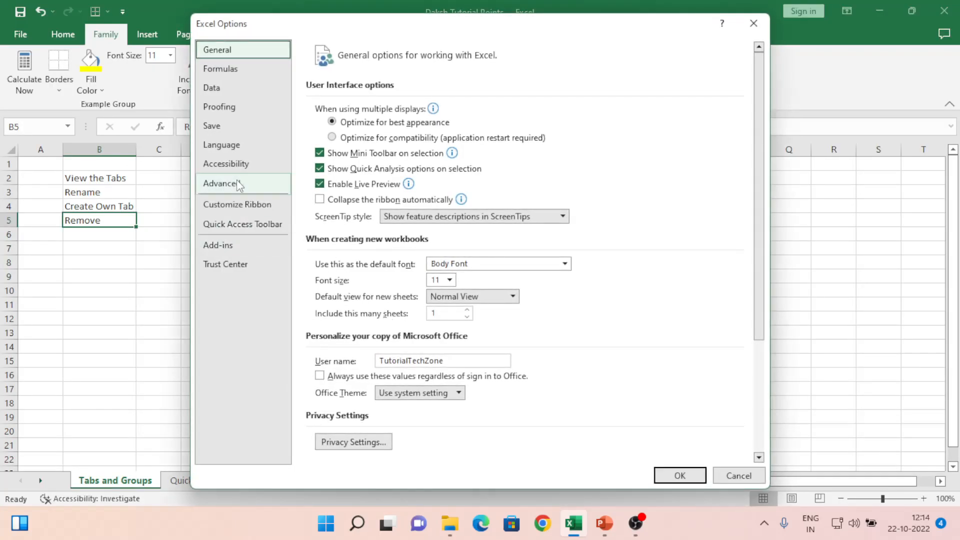
left_click(255, 205)
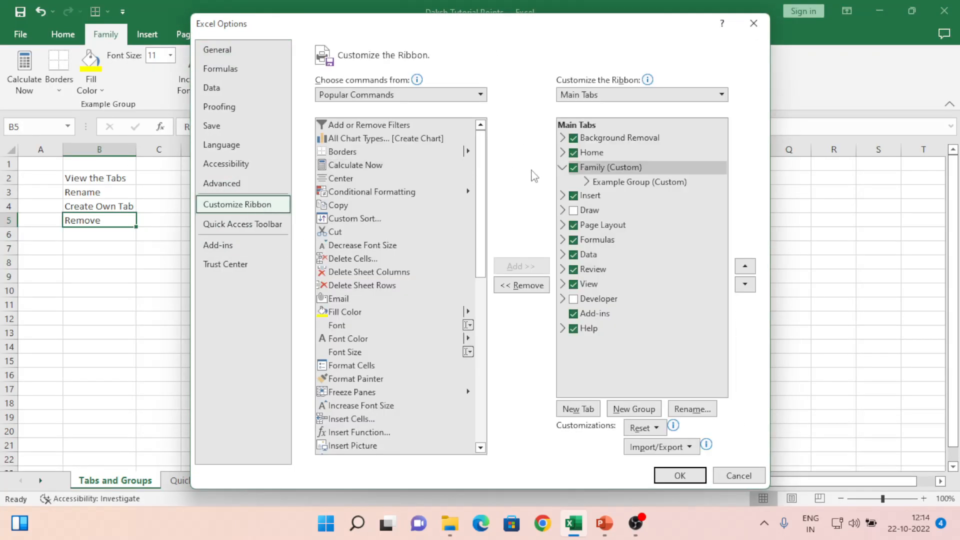
left_click(603, 168)
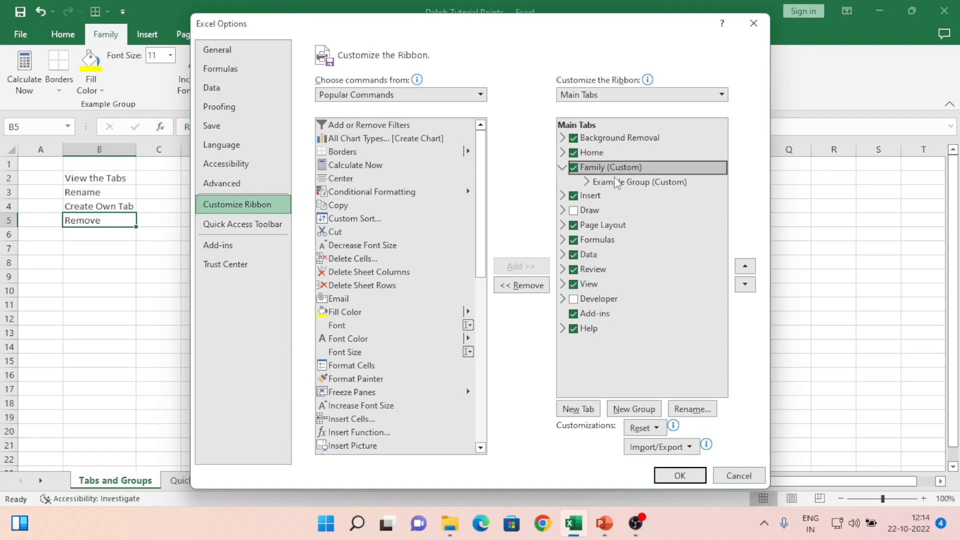
left_click(634, 409)
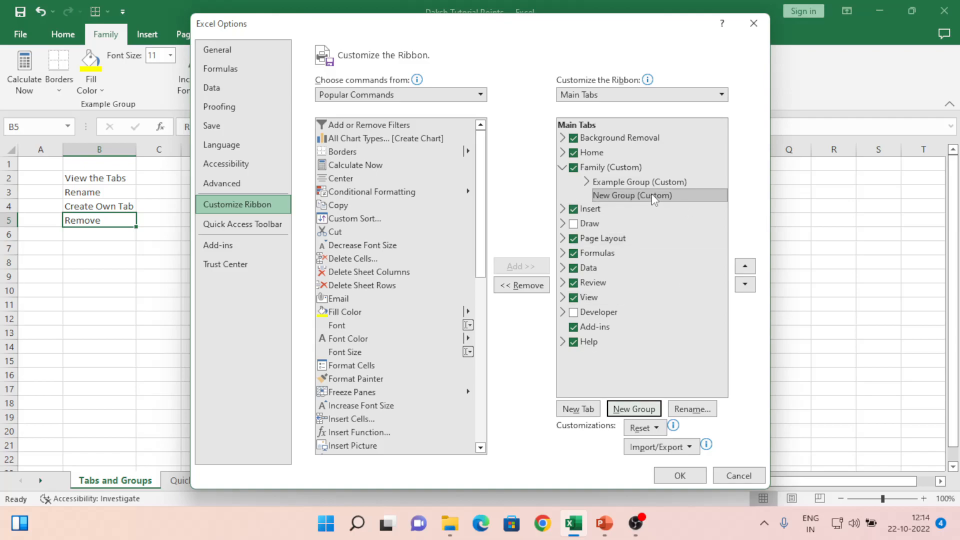
left_click(653, 196)
left_click(693, 409)
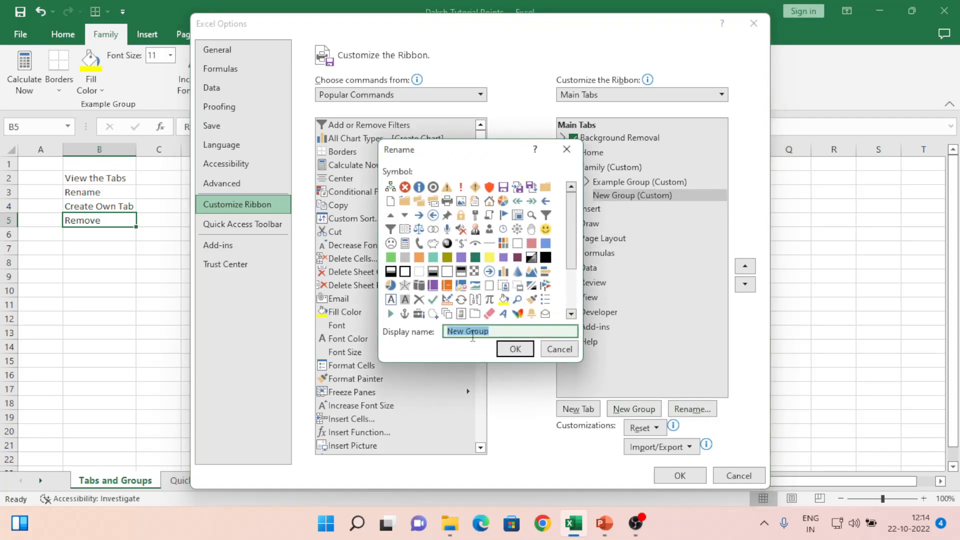
type("Second")
left_click(517, 313)
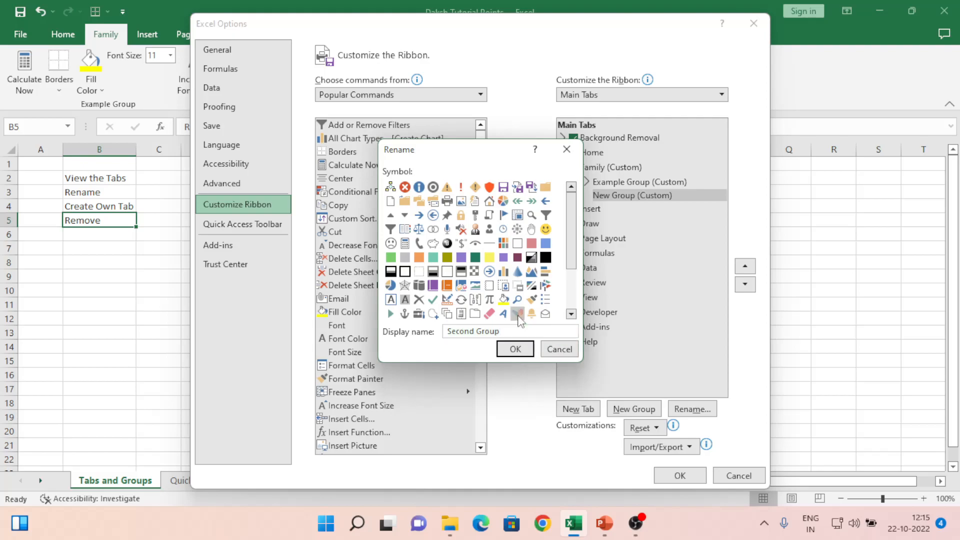
left_click(519, 348)
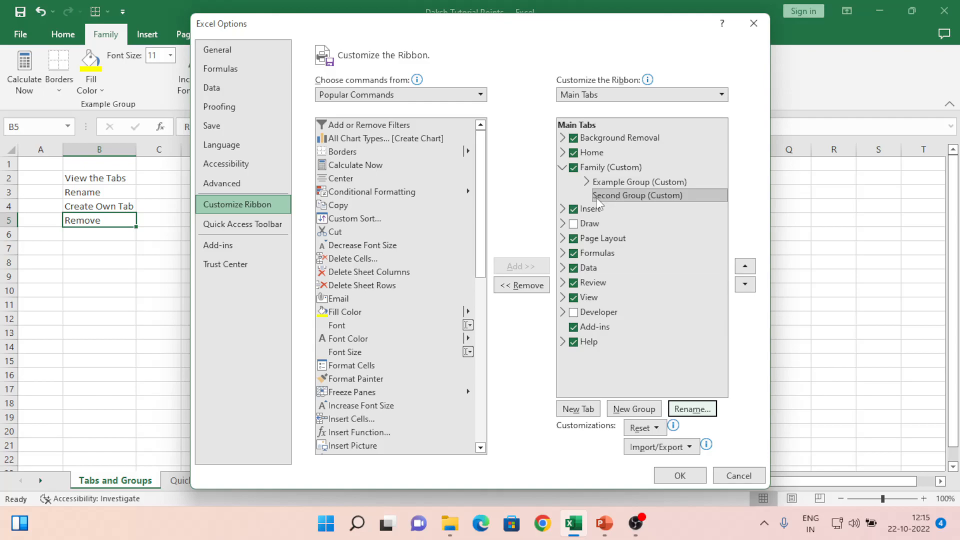
Add the Save, Save As and Set Print Area commands to Second Group and apply the ribbon changes.
left_click_drag(483, 224, 516, 394)
left_click(359, 312)
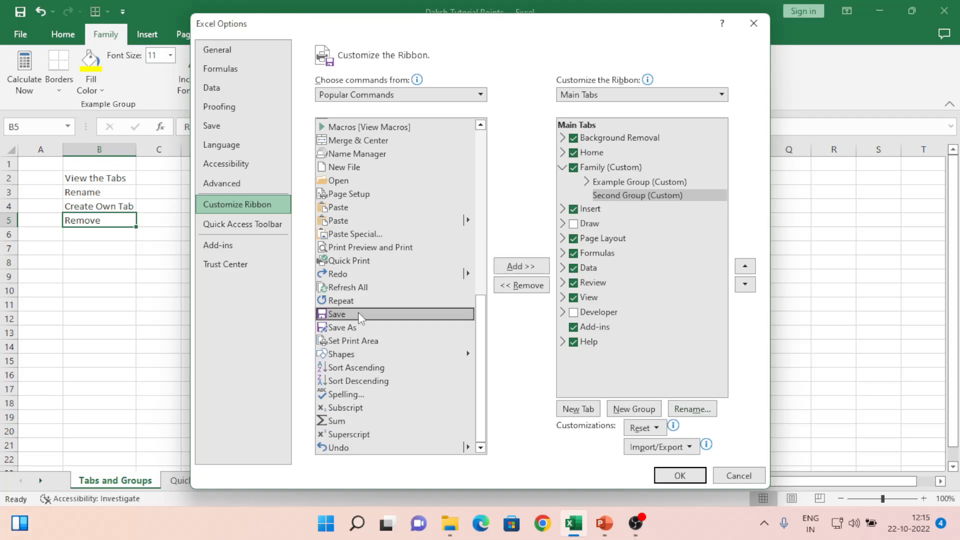
left_click(520, 267)
left_click(411, 323)
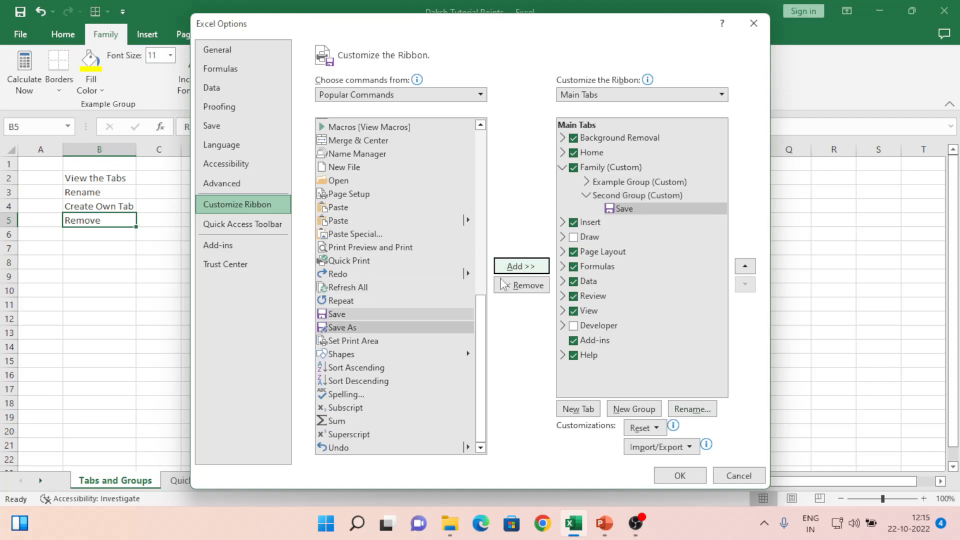
left_click(523, 267)
left_click(533, 267)
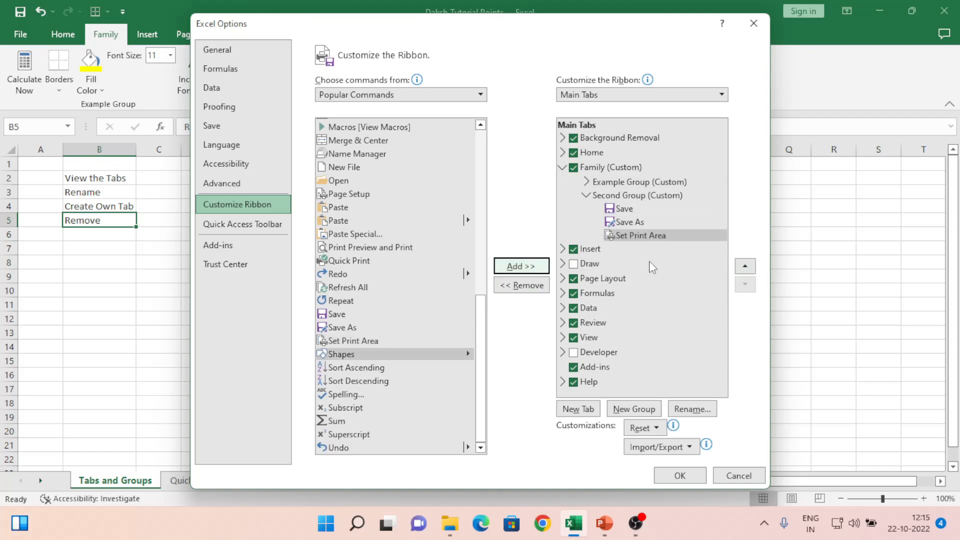
left_click(675, 481)
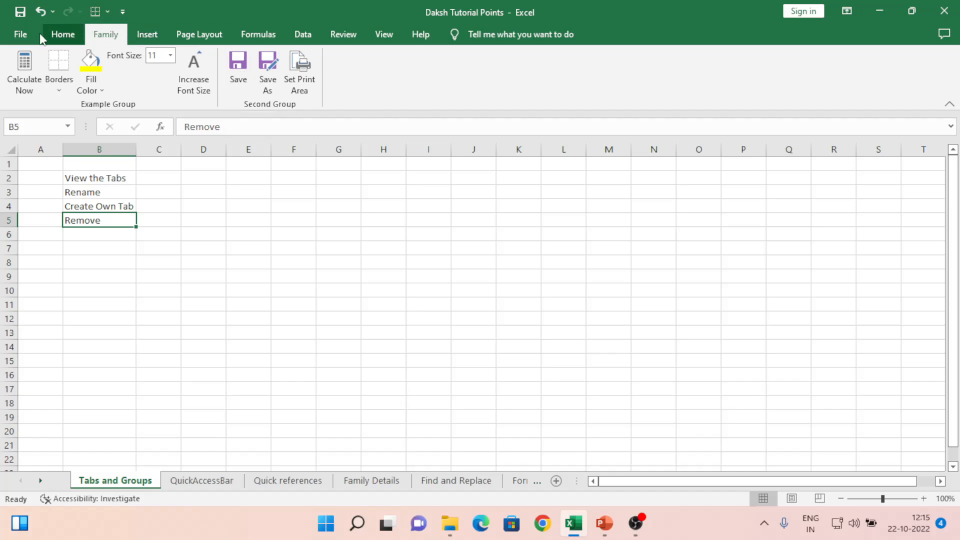
Reopen the ribbon customization settings, move Save to the end of Second Group, and place Second Group above Example Group.
left_click(21, 34)
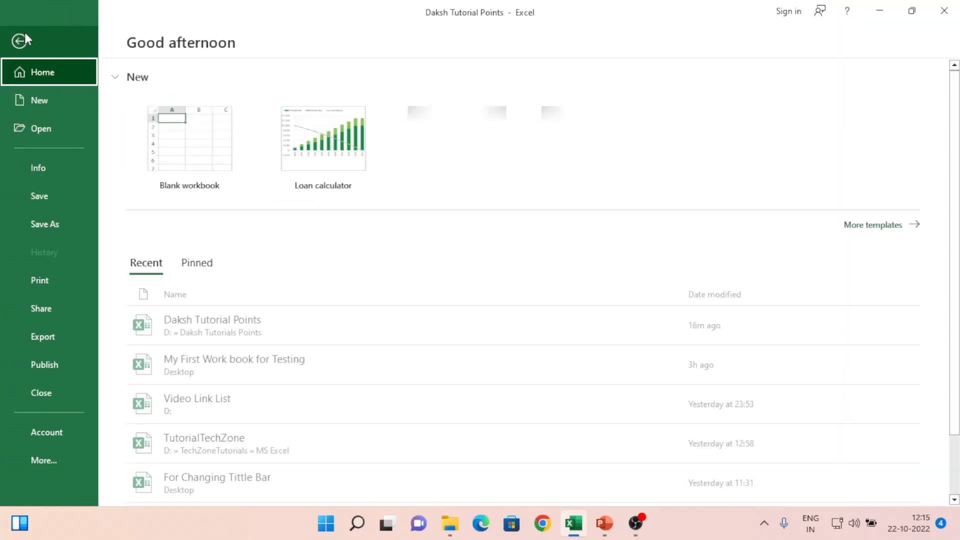
left_click(49, 462)
left_click(133, 494)
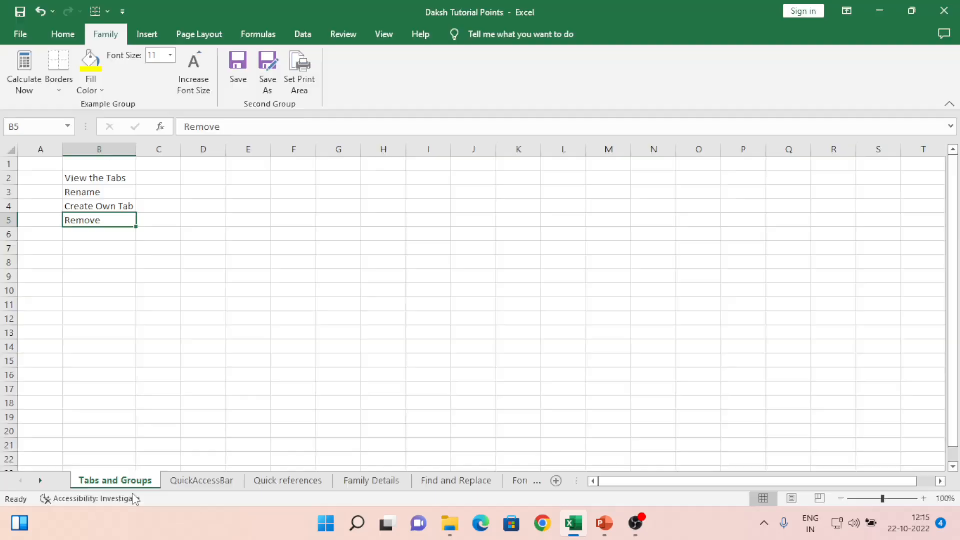
left_click(240, 205)
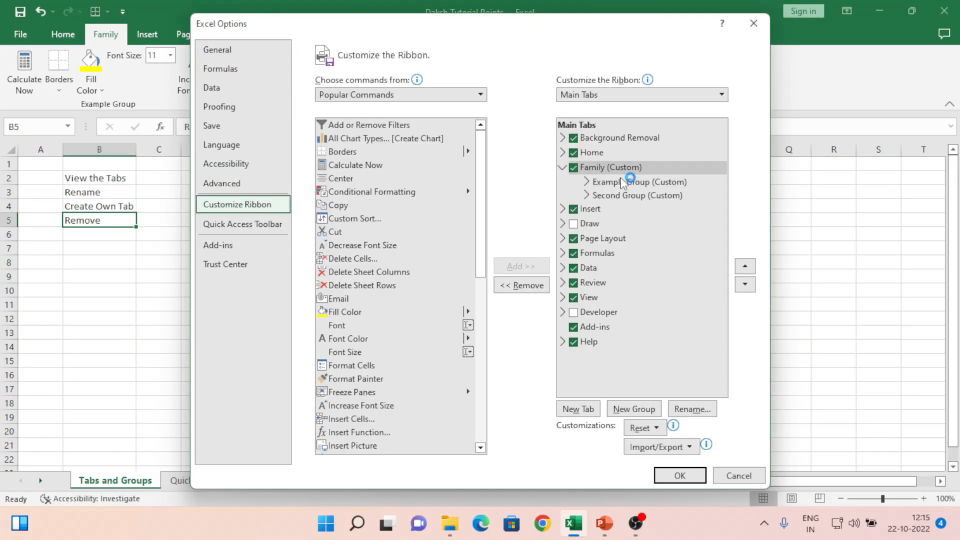
left_click(587, 196)
left_click(626, 209)
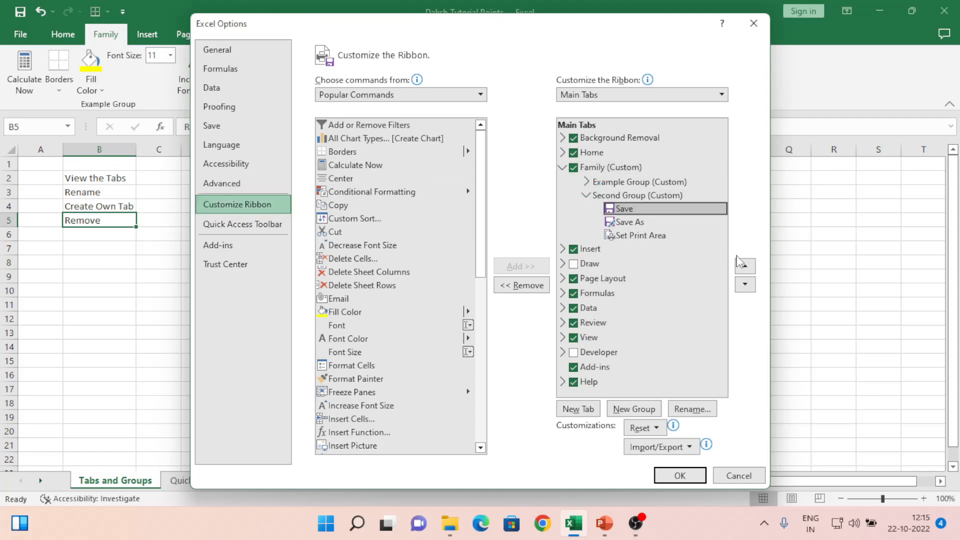
left_click(745, 285)
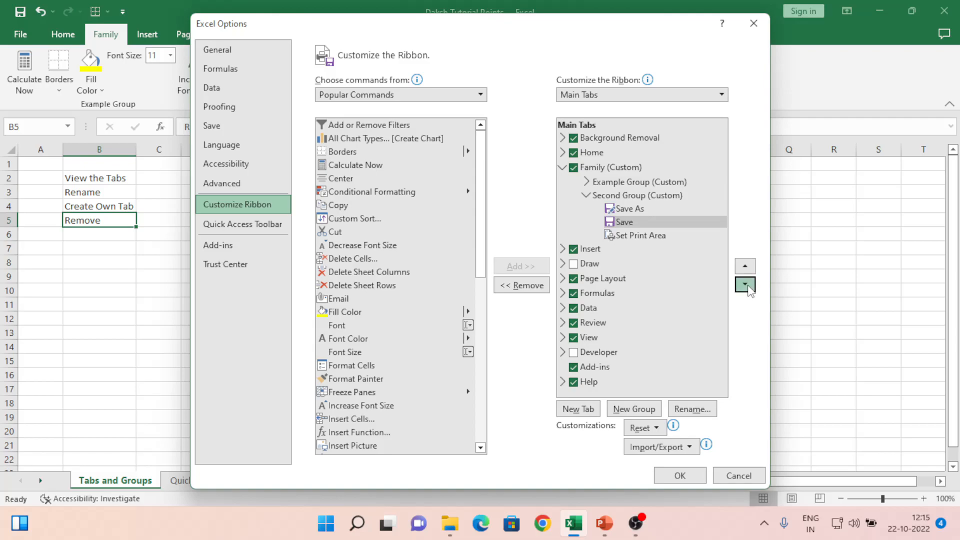
left_click(643, 195)
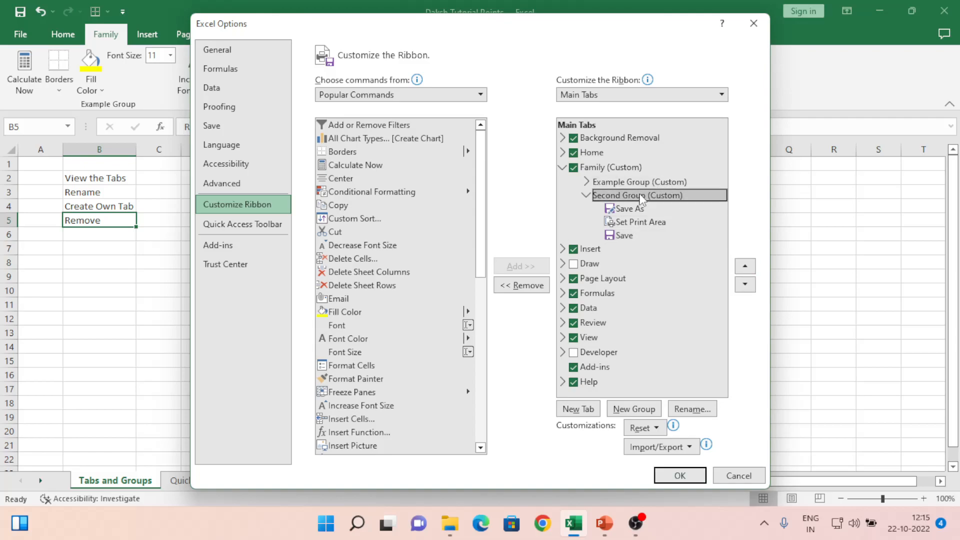
left_click(745, 266)
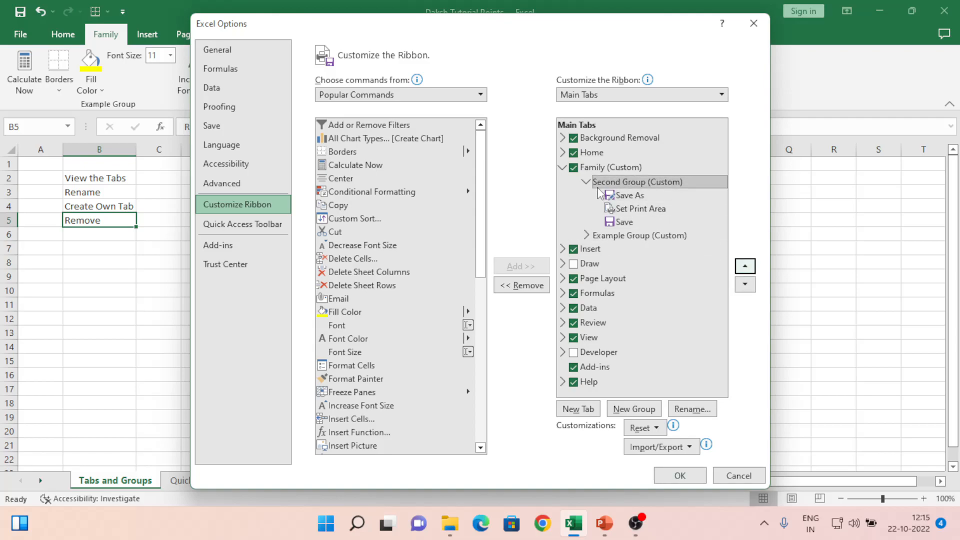
Remove Calculate Now and Borders from Example Group and apply the ribbon changes.
left_click(586, 236)
left_click(626, 250)
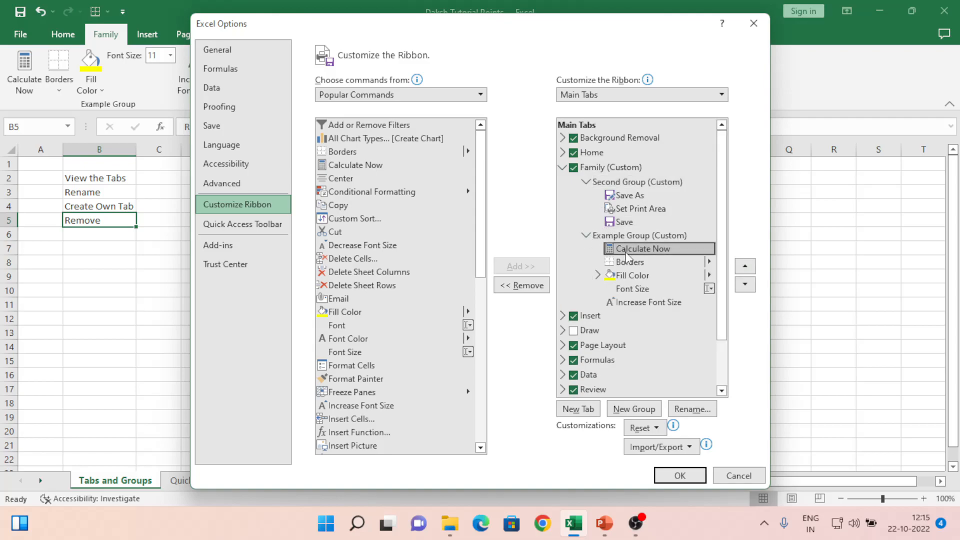
left_click(524, 286)
left_click(524, 287)
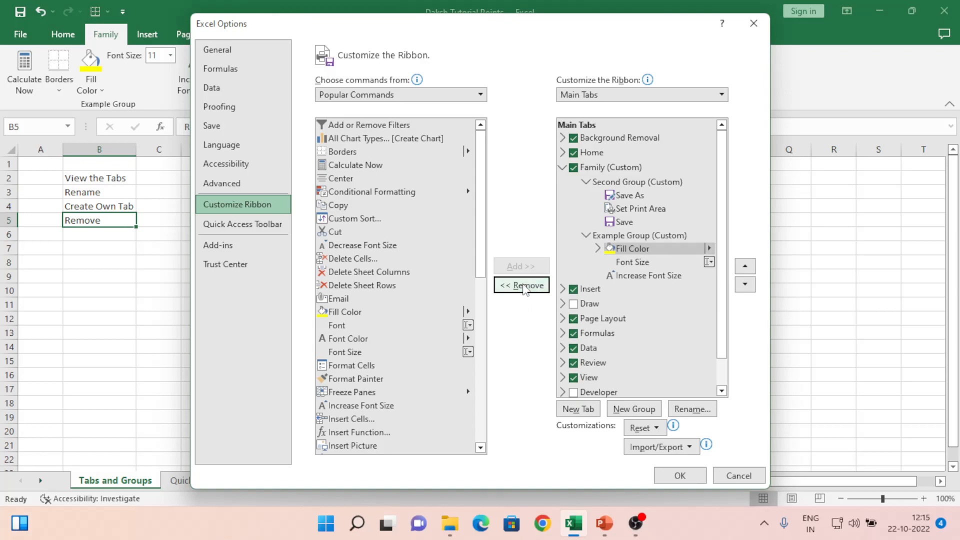
left_click(683, 476)
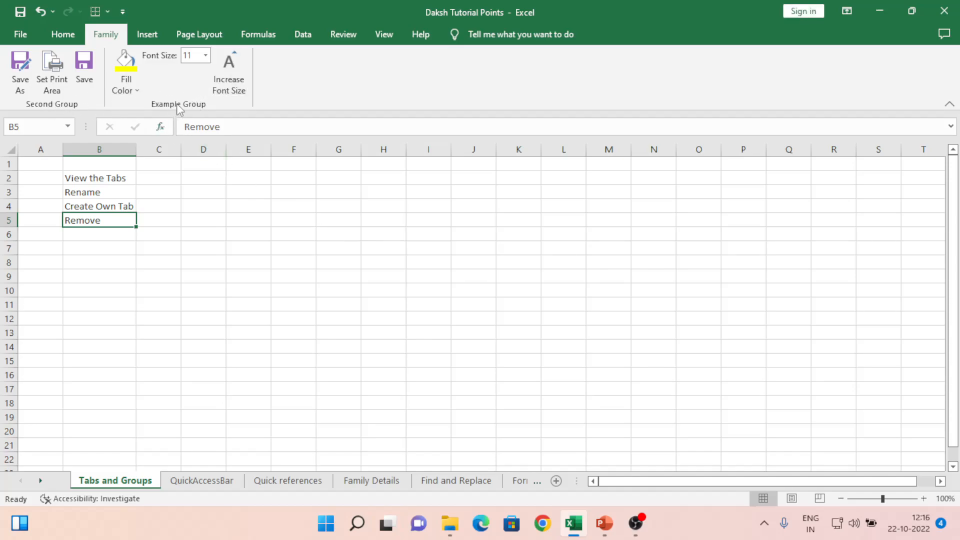
Reopen the ribbon customization settings and remove Second Group from the Family tab.
left_click(19, 34)
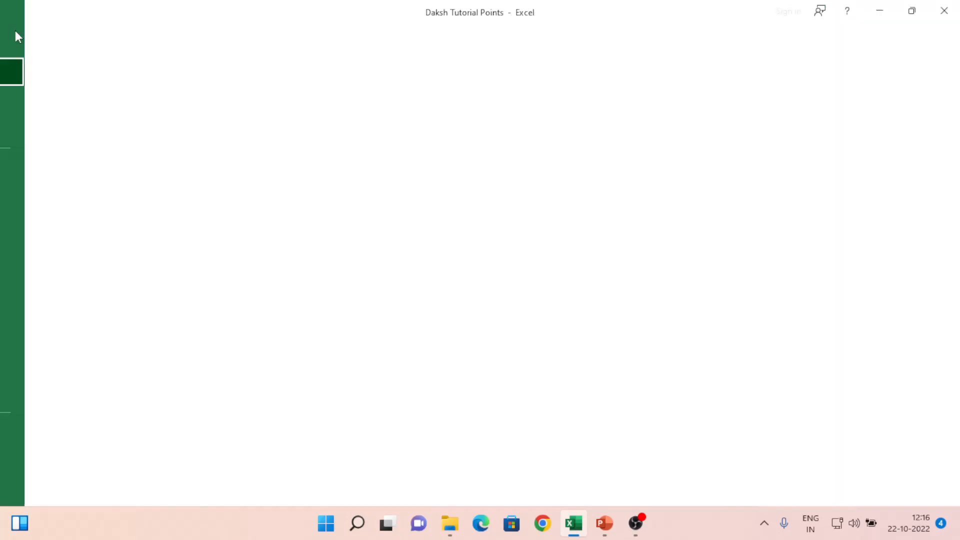
left_click(48, 457)
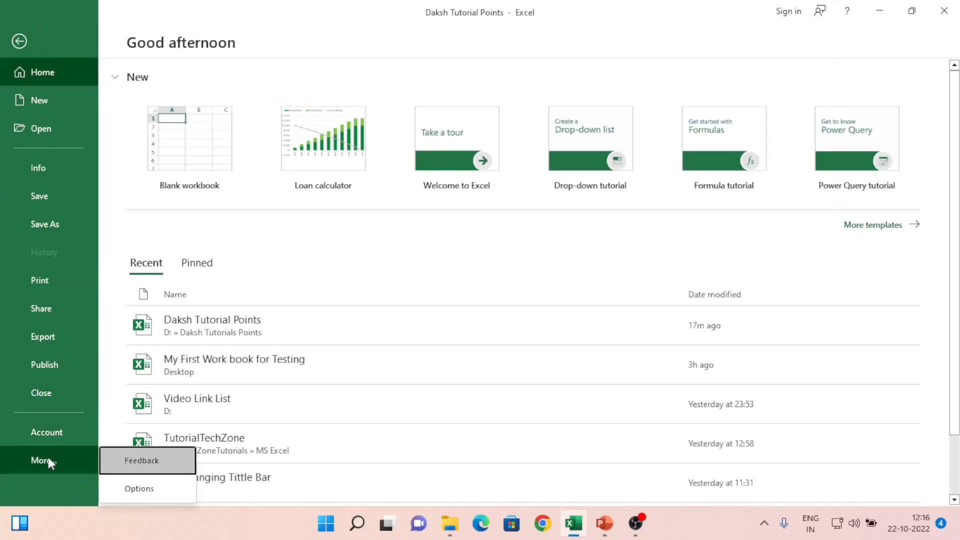
left_click(138, 495)
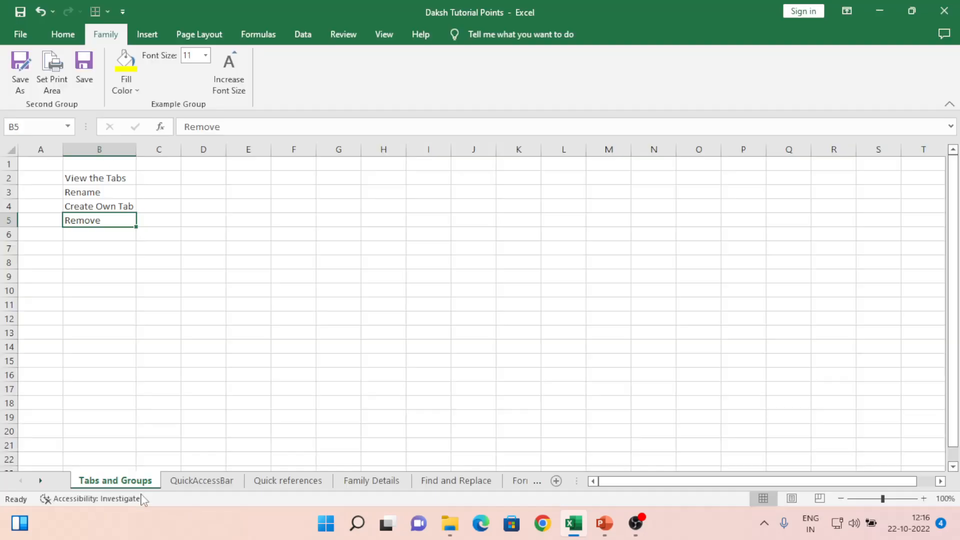
left_click(238, 204)
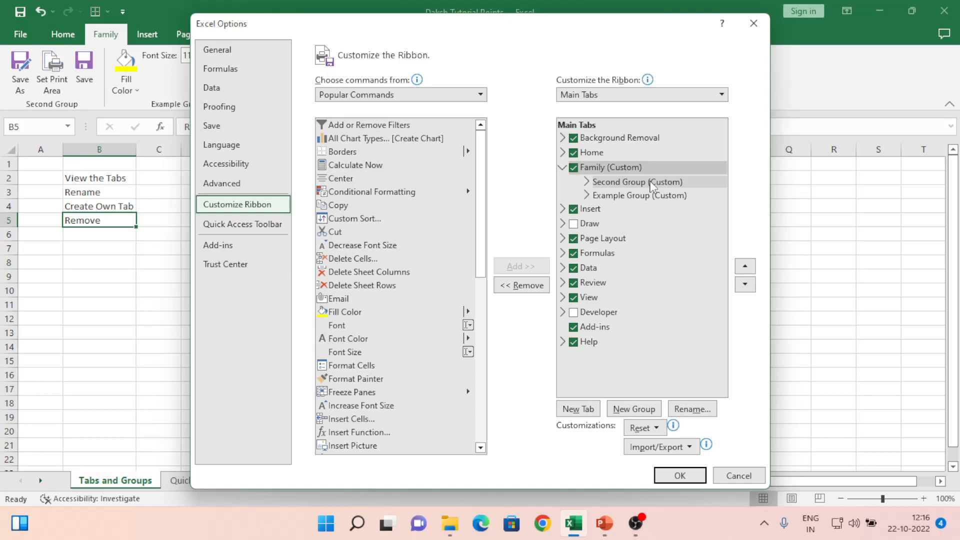
left_click(619, 168)
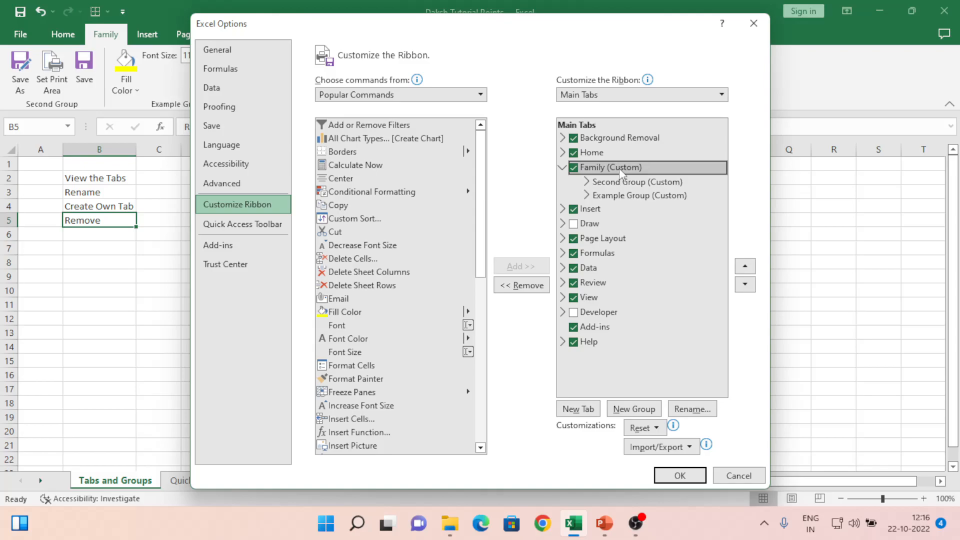
right_click(619, 169)
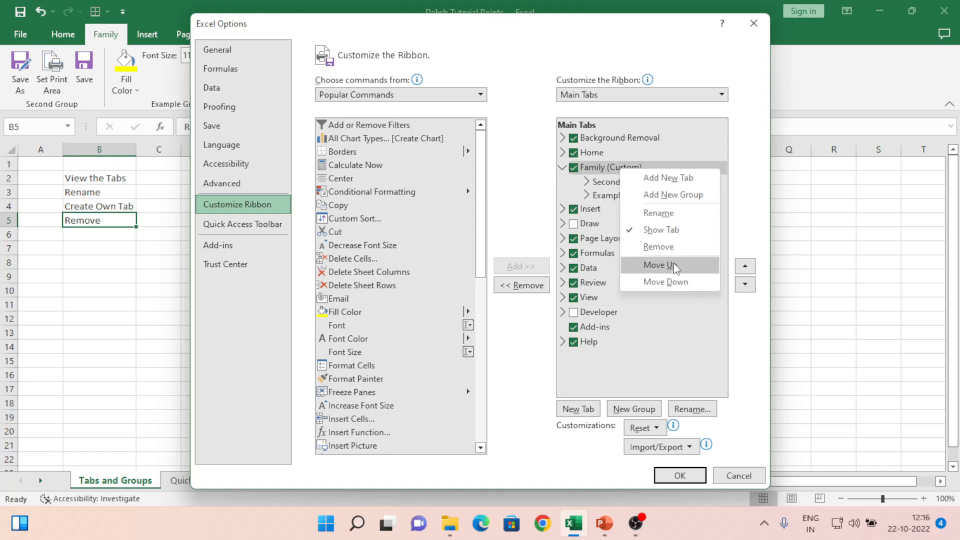
left_click(604, 185)
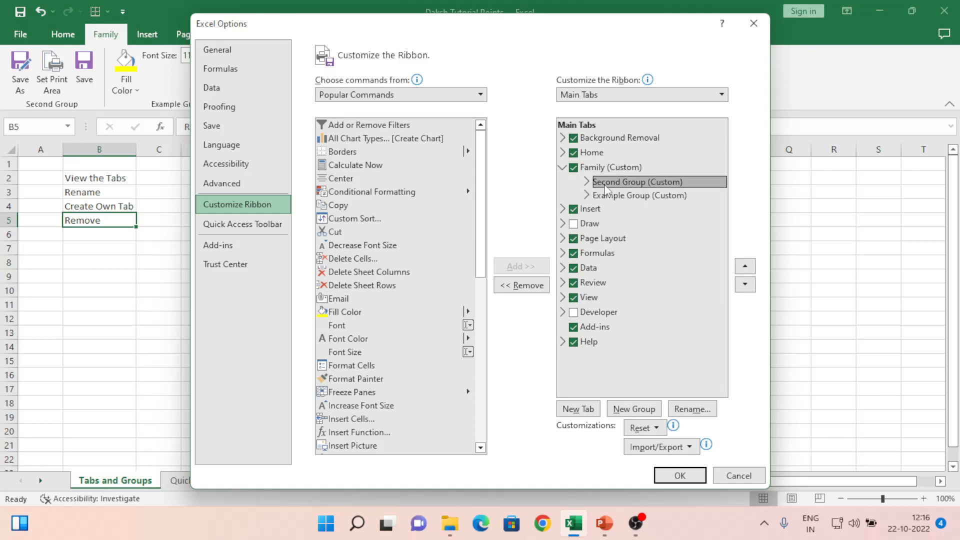
right_click(648, 188)
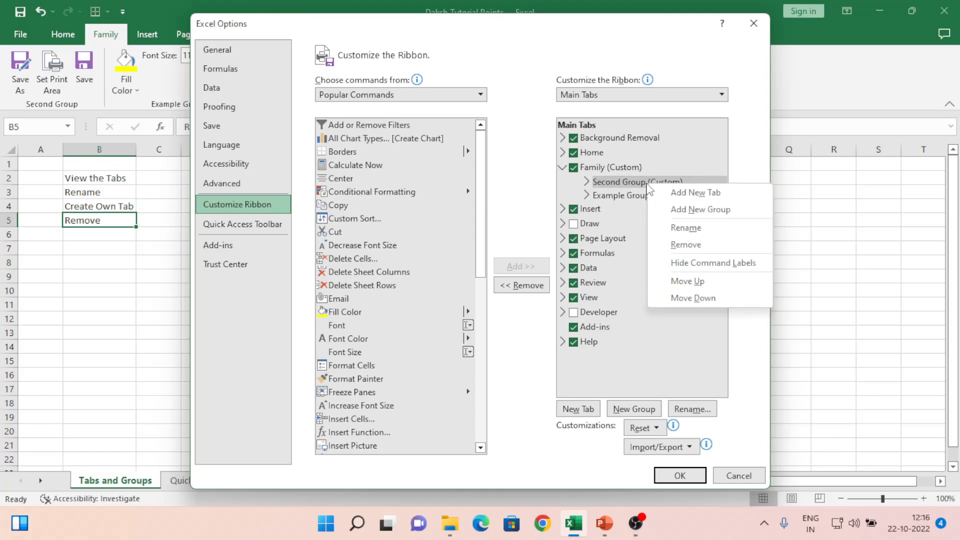
left_click(678, 256)
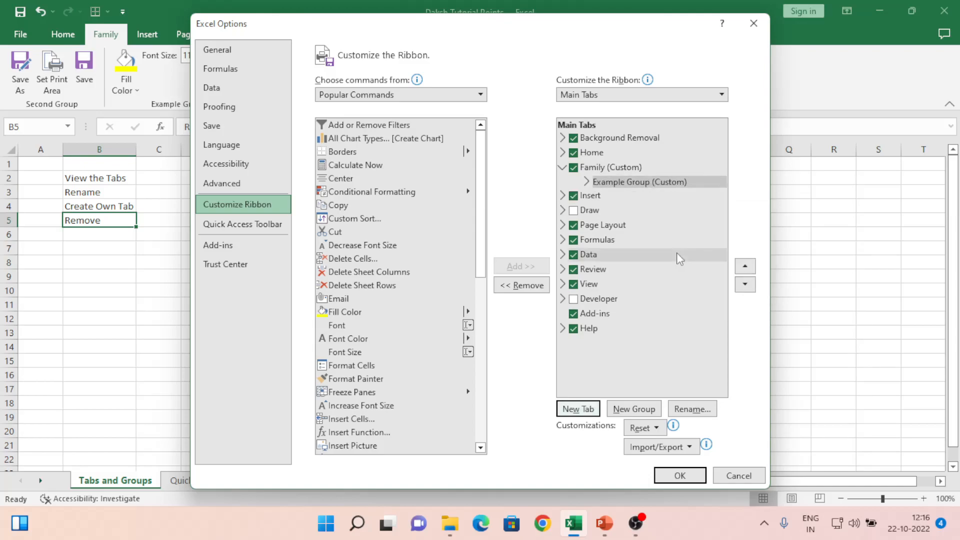
Remove the custom Family tab from the main tabs and apply the ribbon changes.
left_click(613, 169)
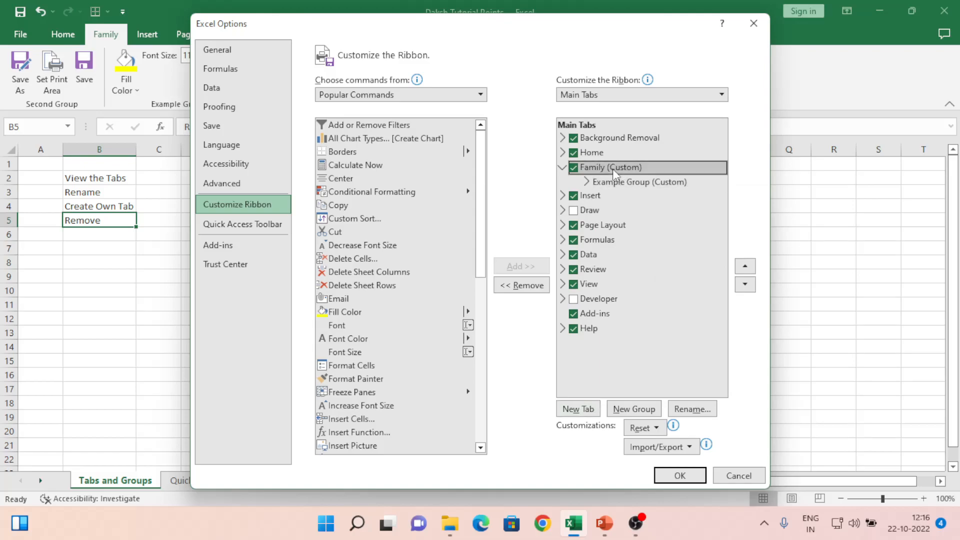
right_click(613, 169)
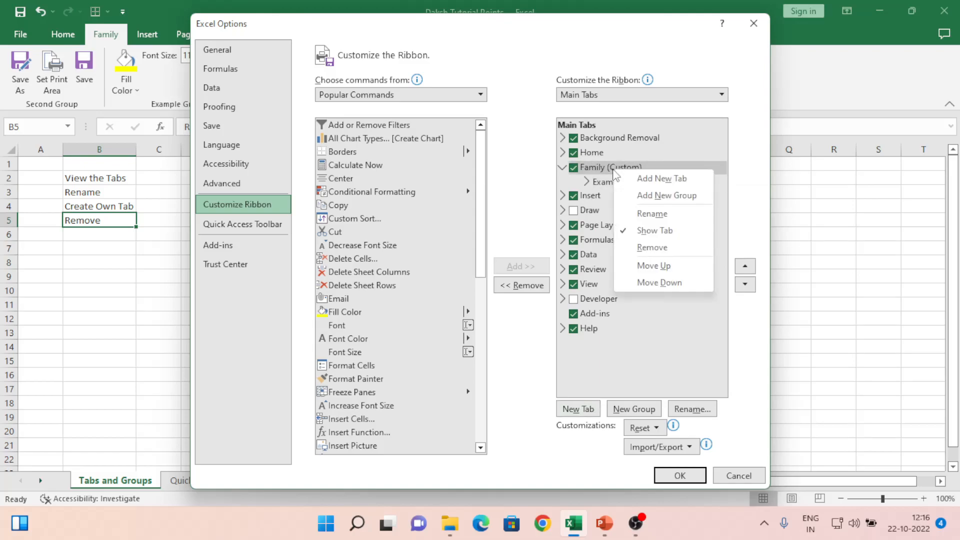
left_click(652, 248)
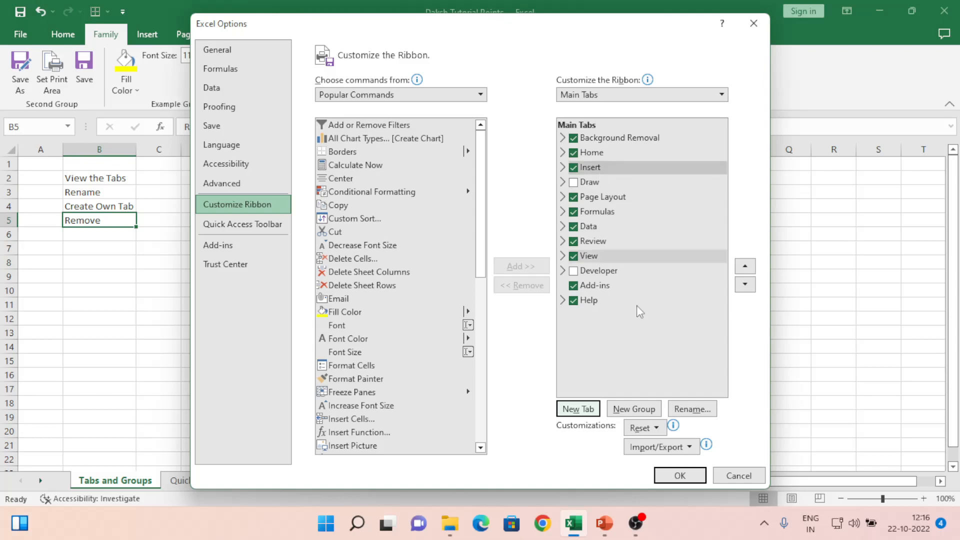
left_click(674, 474)
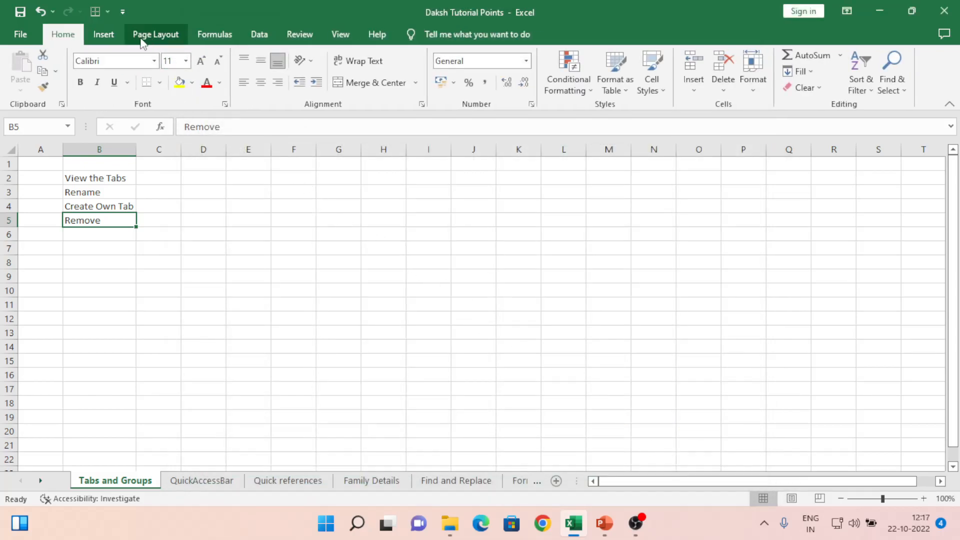
left_click(106, 35)
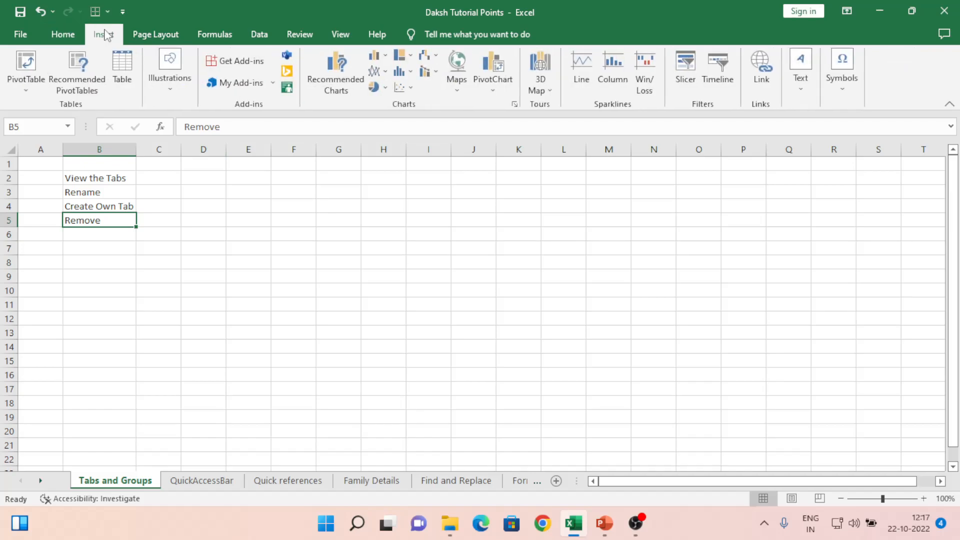
left_click(139, 35)
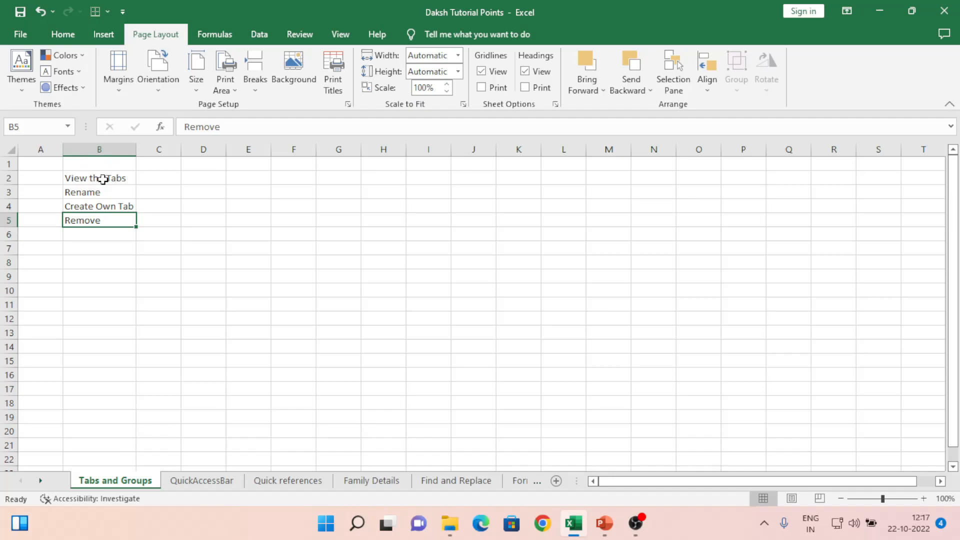
left_click(102, 179)
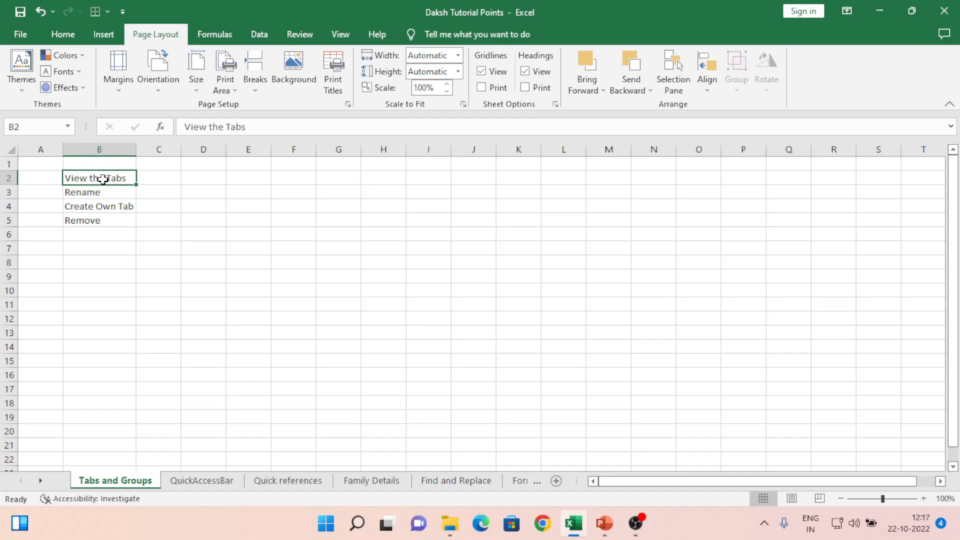